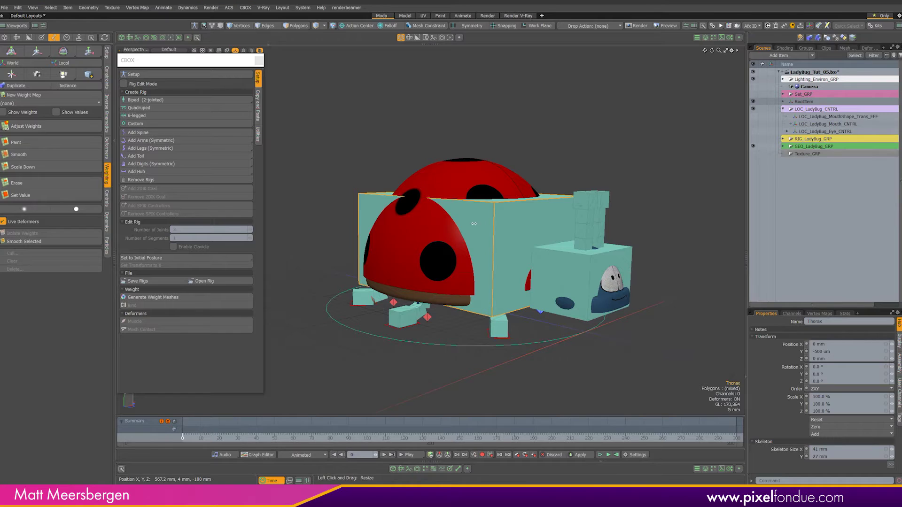
Select the ladybug's RootItem and collapse the LOC_LadyBug_CNTRL group in the item list.
left_click_drag(489, 253, 572, 214, "alt")
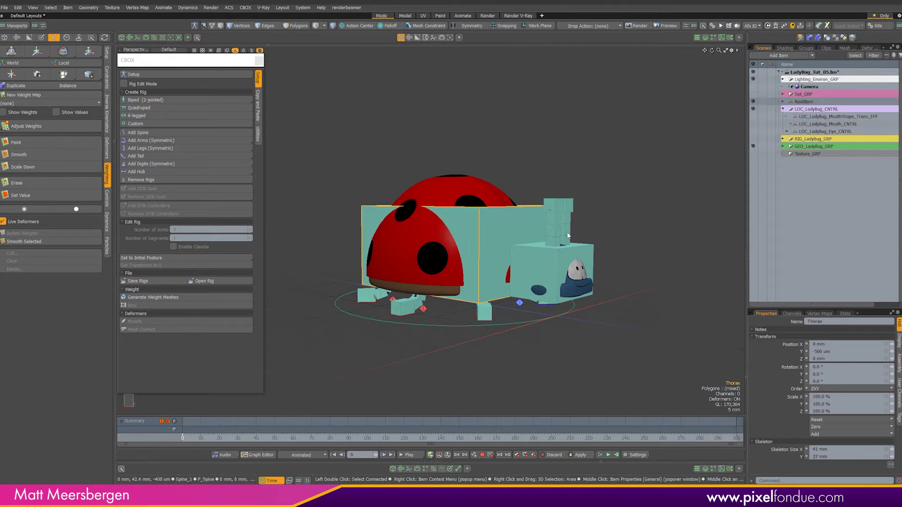
left_click(815, 102)
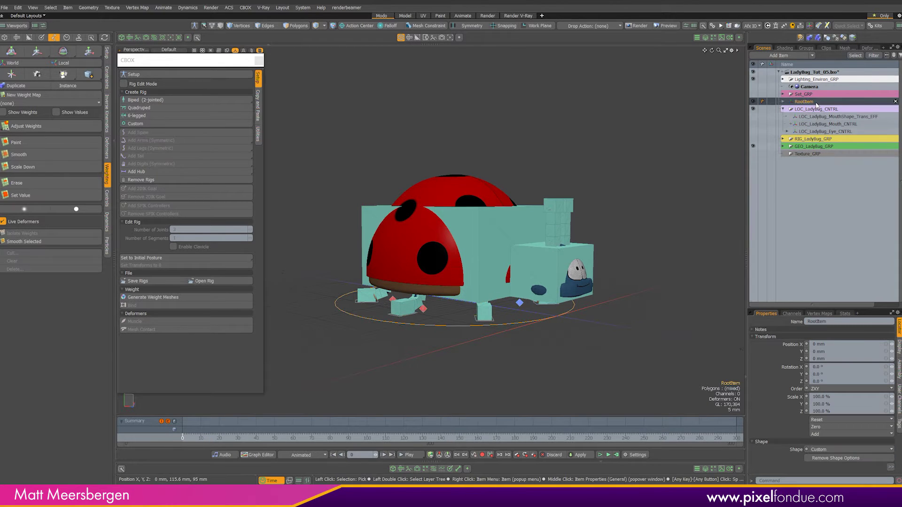
left_click(782, 109)
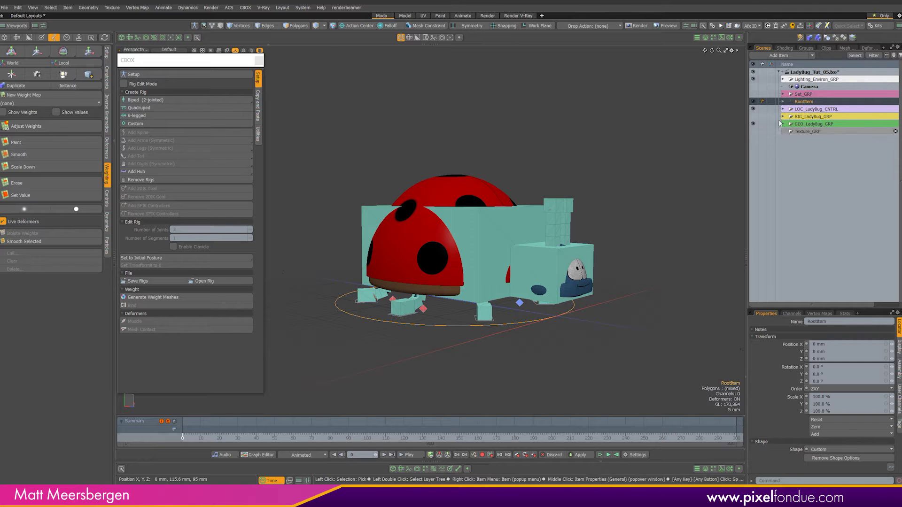
left_click(784, 47)
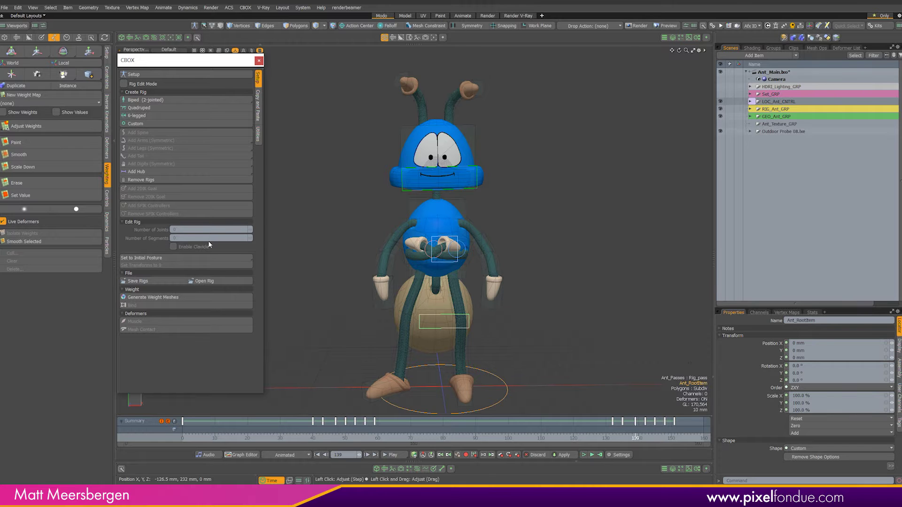
In the ant scene, examine the right arm's joint and segment settings and display the rig's segment items.
left_click(401, 228)
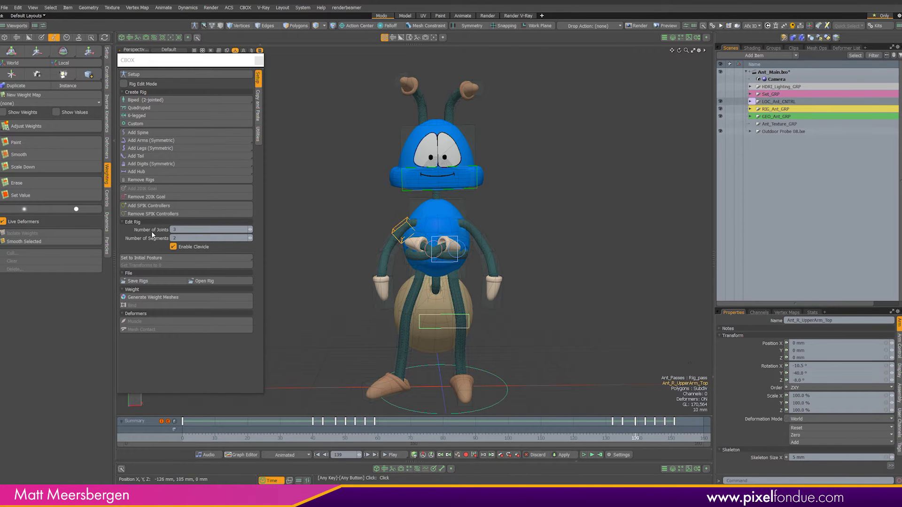
left_click(388, 245)
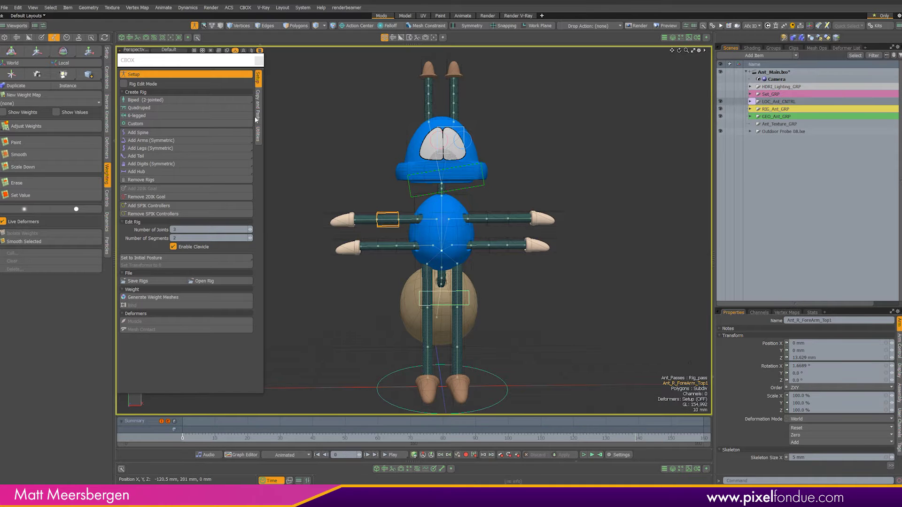
left_click(258, 135)
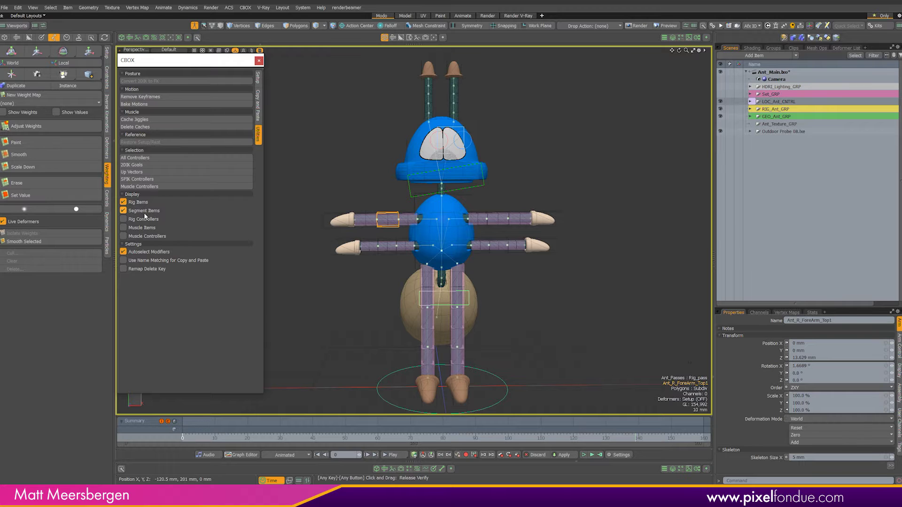
scroll(384, 233, "up", 5)
left_click_drag(382, 240, 453, 232, "alt")
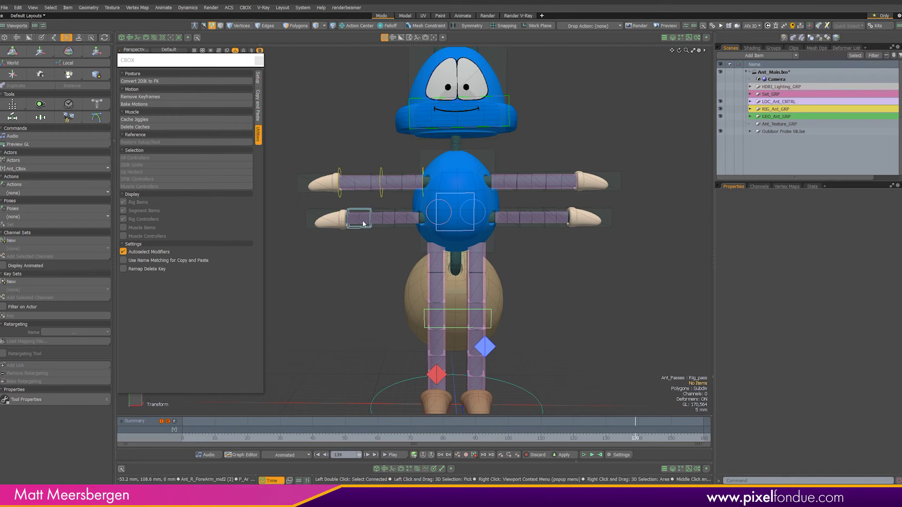
Pose the ant's upper right arm into a raised, curved shape using its spline IK controllers.
scroll(342, 238, "up", 3)
left_click(391, 185)
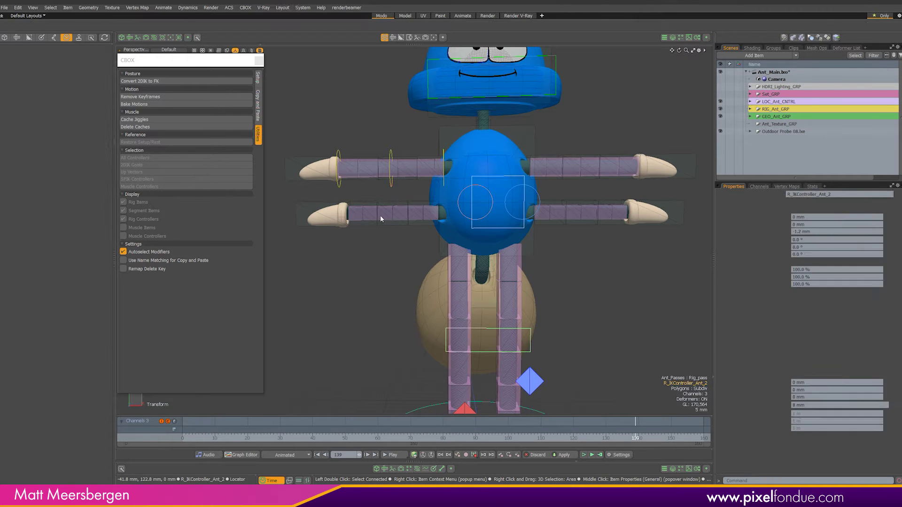
left_click_drag(379, 216, 399, 221, "ctrl+alt")
left_click_drag(403, 176, 442, 156)
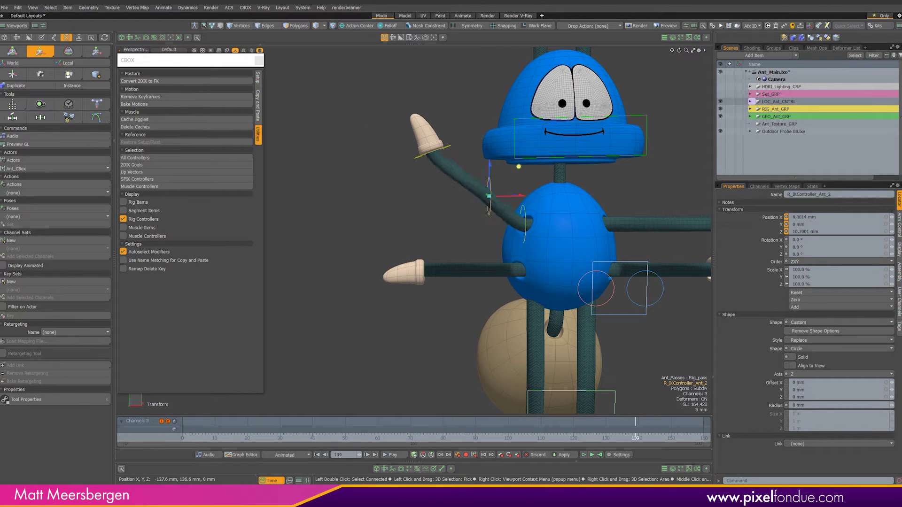
left_click_drag(464, 191, 470, 167)
scroll(478, 204, "down", 3)
key("space")
left_click(393, 181)
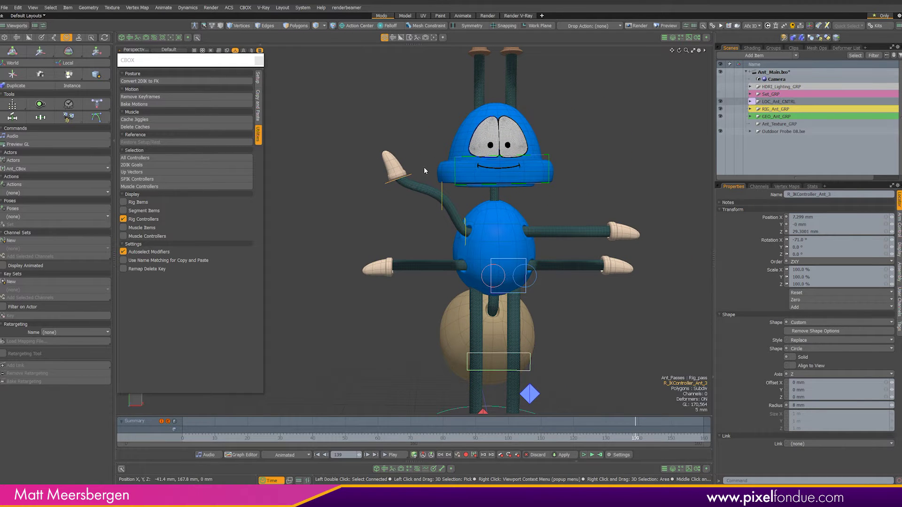
key("w")
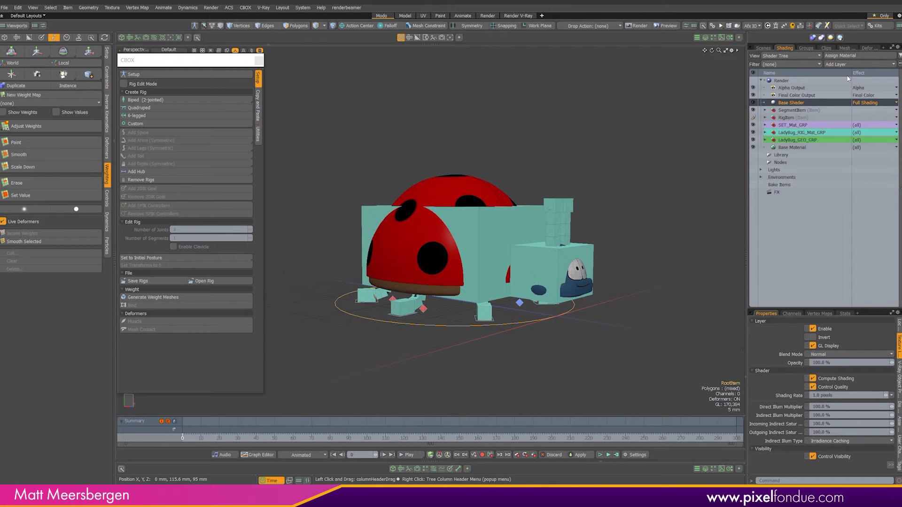
Add a group to the ladybug's shader tree and name it LadyBug_CNTRL_Mat_GRP, based on the controller group's name.
left_click(848, 64)
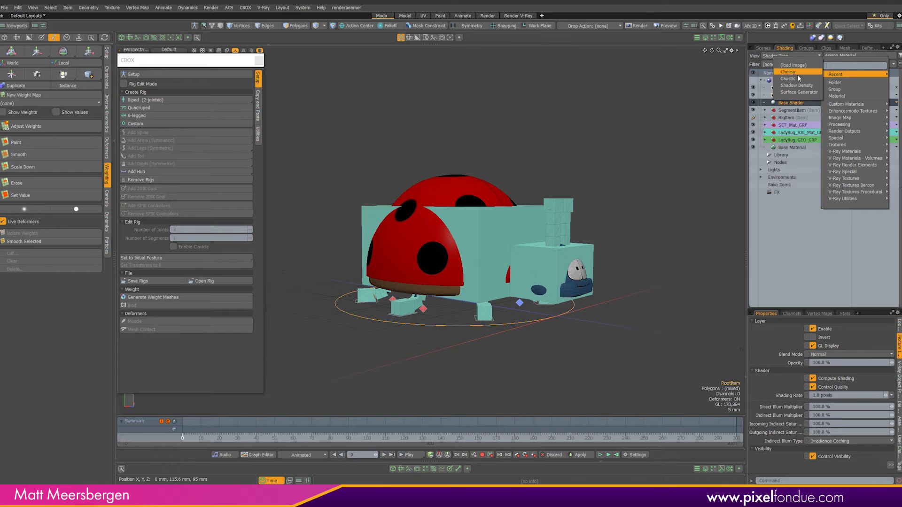
left_click(846, 90)
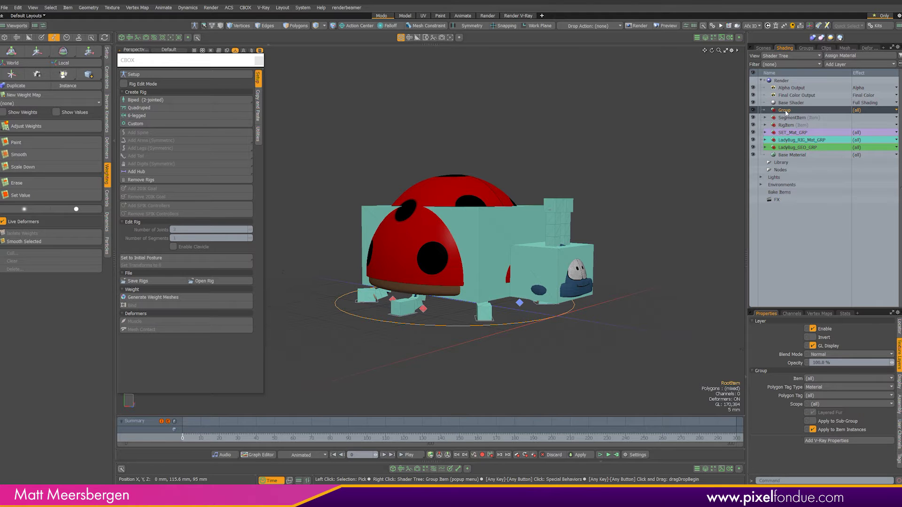
left_click(763, 48)
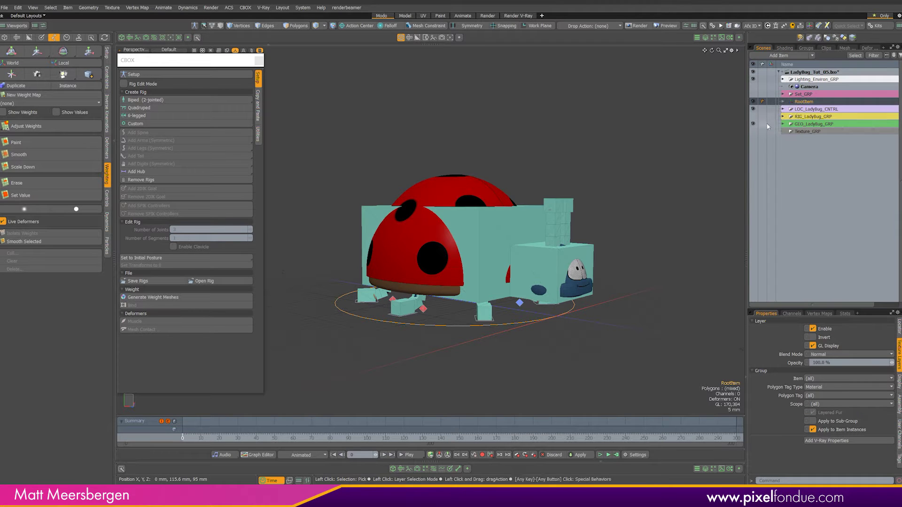
left_click(798, 116)
left_click(799, 111)
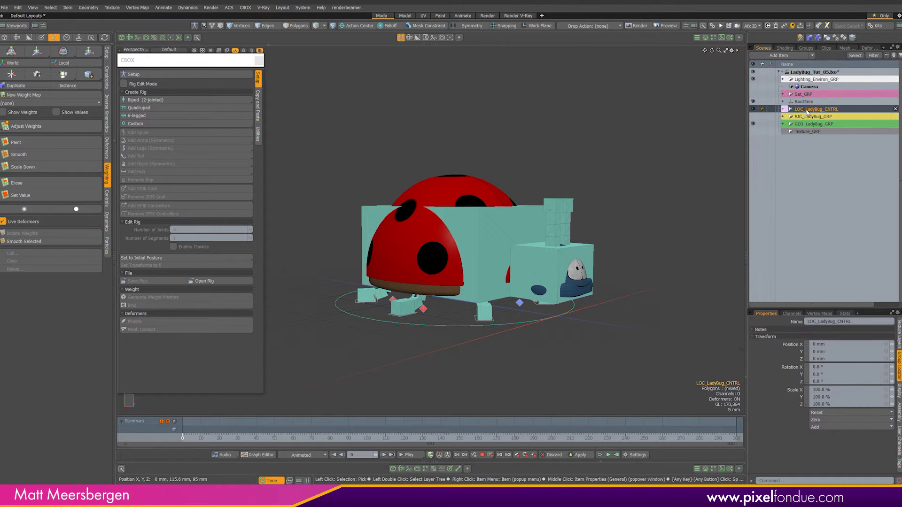
double_click(825, 110)
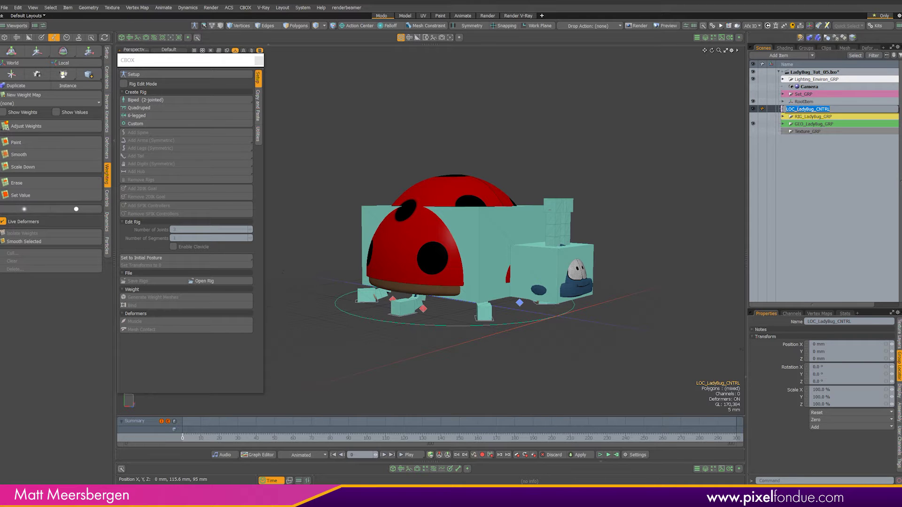
left_click(783, 48)
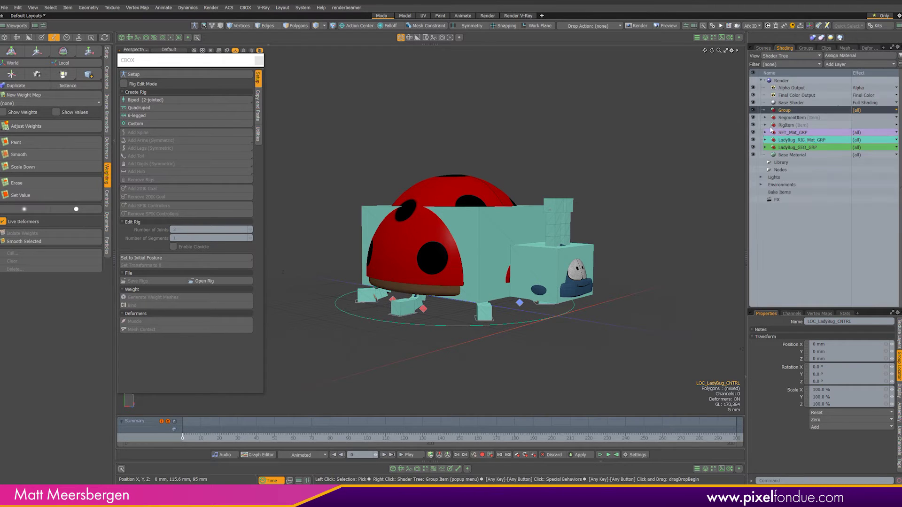
key("F2")
type("LadyBug_CNTRL")
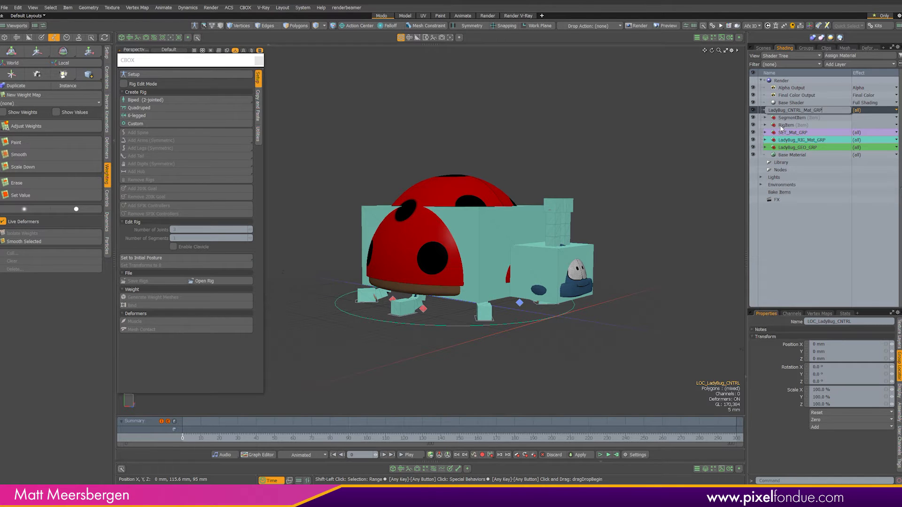
key("Return")
Move the SegmentItem and RigItem material groups into LadyBug_CNTRL_Mat_GRP and expand that group.
left_click(788, 119)
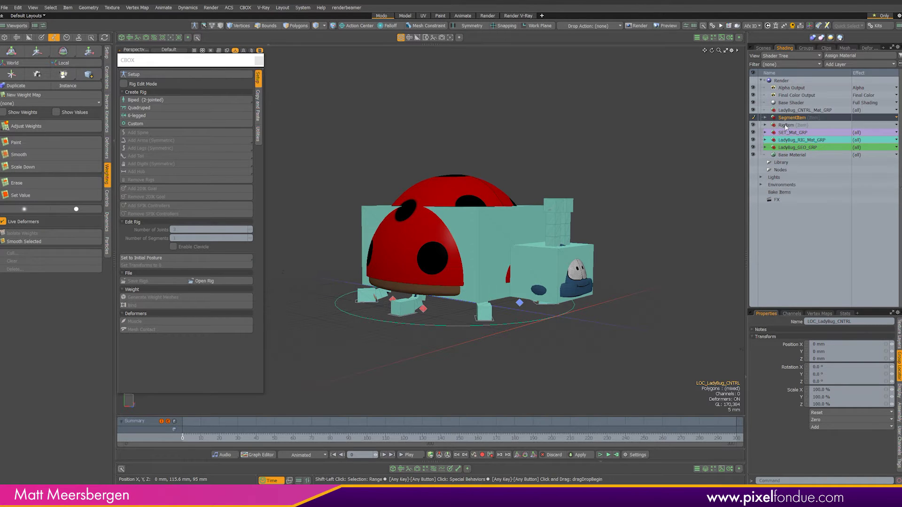
left_click(786, 125, "shift")
left_click_drag(786, 124, 788, 112)
left_click(787, 112)
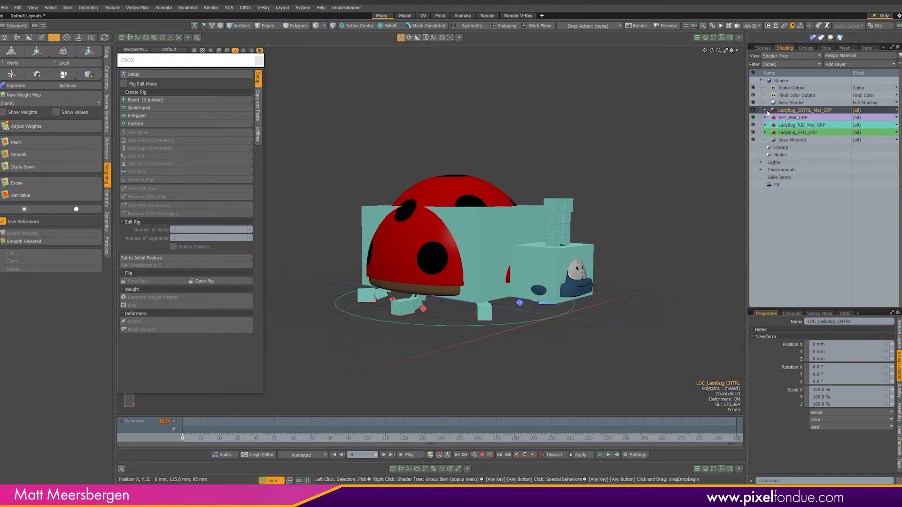
left_click(765, 111)
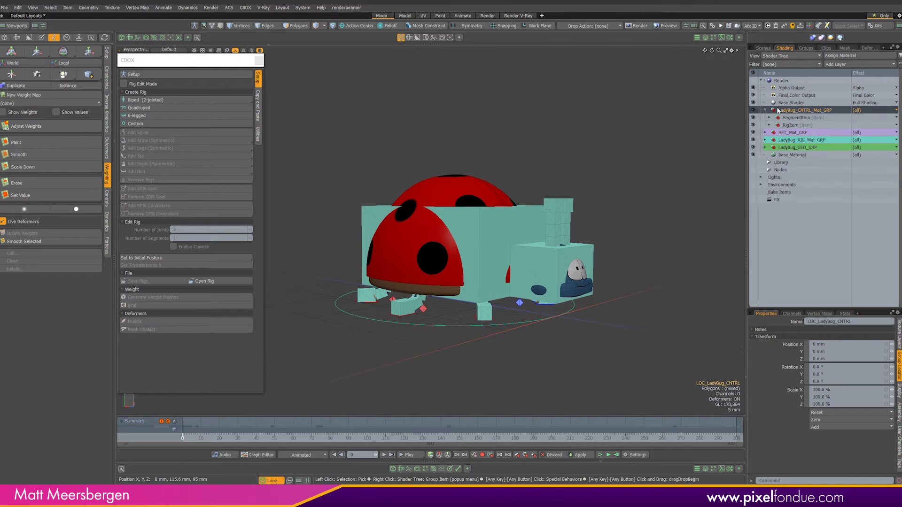
Parent the RootItem under the LOC_LadyBug_CNTRL group in the item list.
left_click(762, 48)
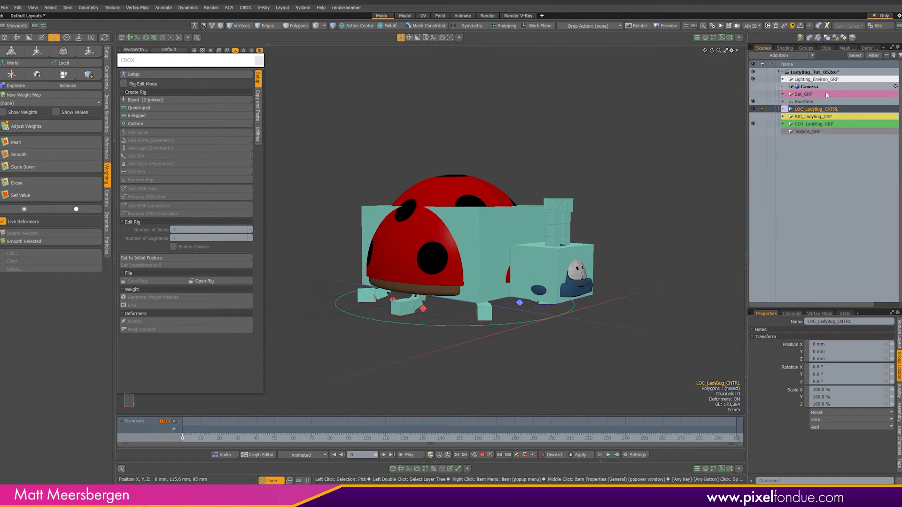
left_click(802, 103)
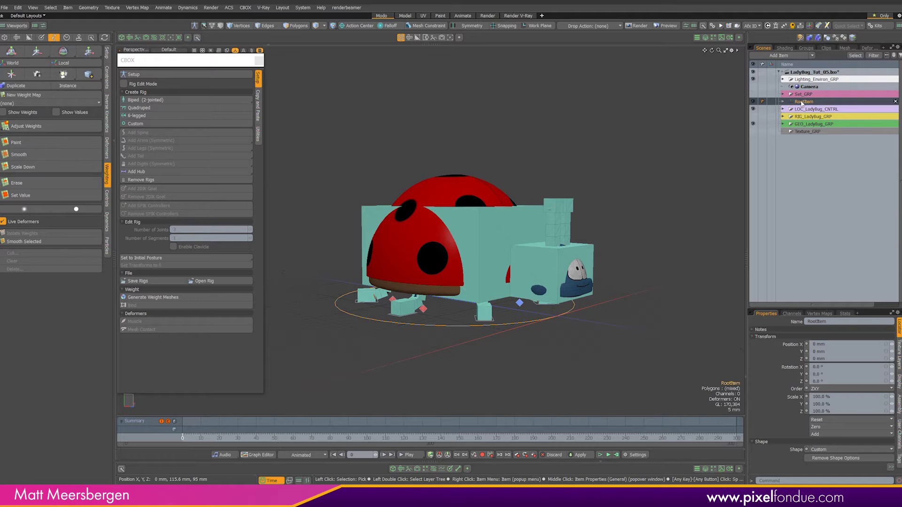
left_click_drag(806, 111, 800, 111)
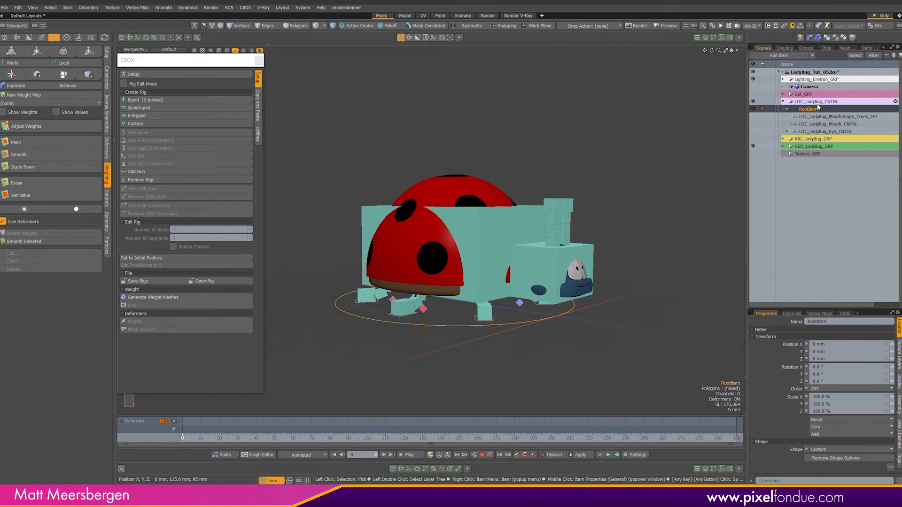
Give the LadyBug_CNTRL_Mat_GRP material group the Light Purple editor color used by the LOC_LadyBug_CNTRL group.
right_click(811, 101)
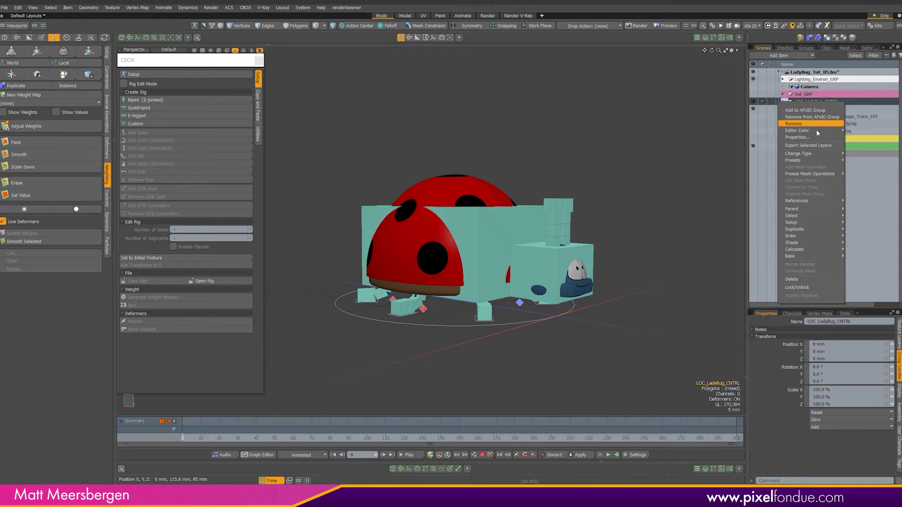
mouse_move(816, 131)
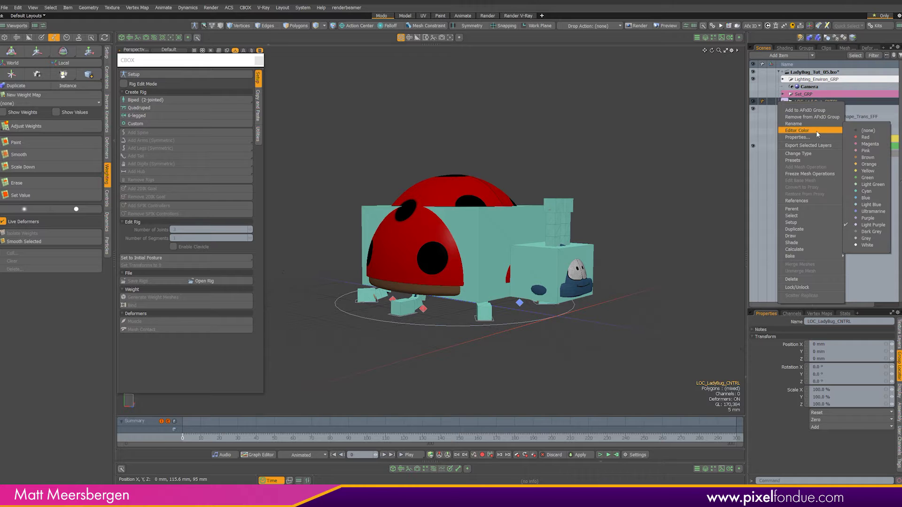
left_click(783, 48)
left_click(784, 48)
right_click(792, 111)
mouse_move(797, 131)
left_click(861, 222)
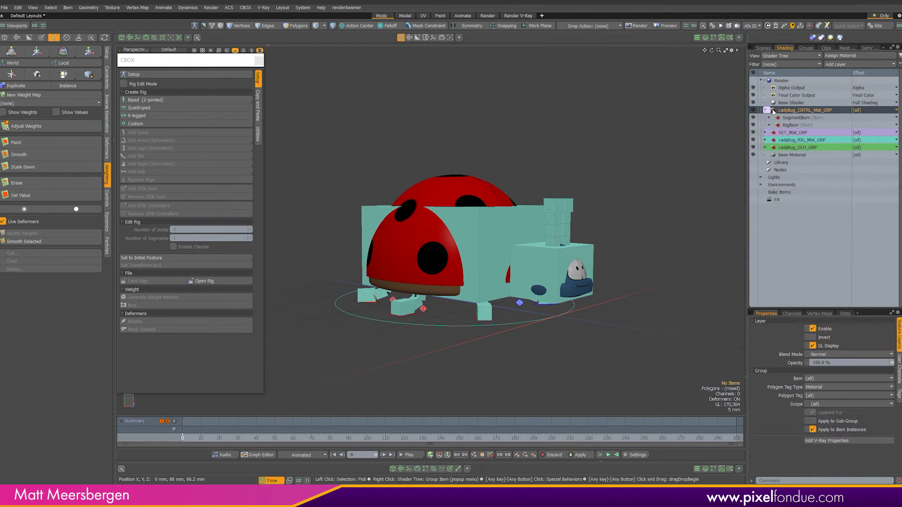
Enlarge the properties area and set the LadyBug_CNTRL_Mat_GRP material group's item to LOC_LadyBug_CNTRL.
left_click(785, 126)
left_click(784, 111)
left_click_drag(788, 309, 816, 206)
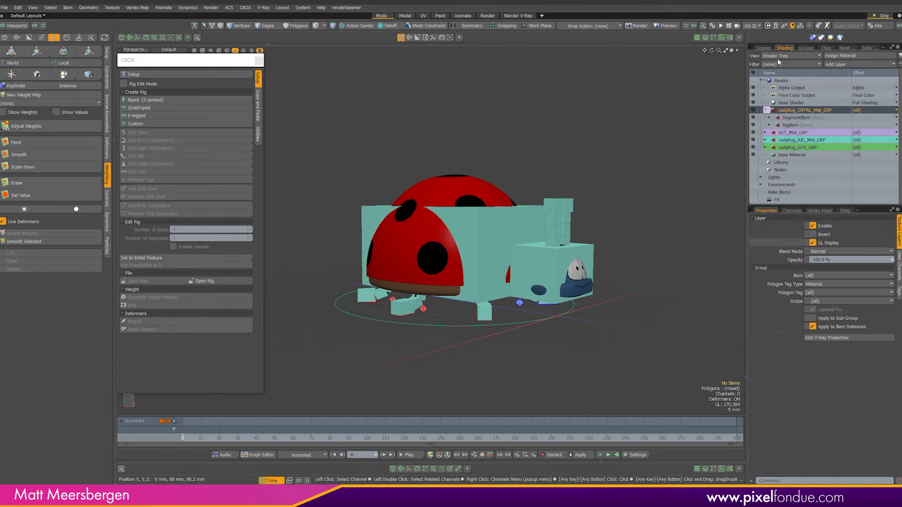
left_click(763, 49)
left_click(818, 102)
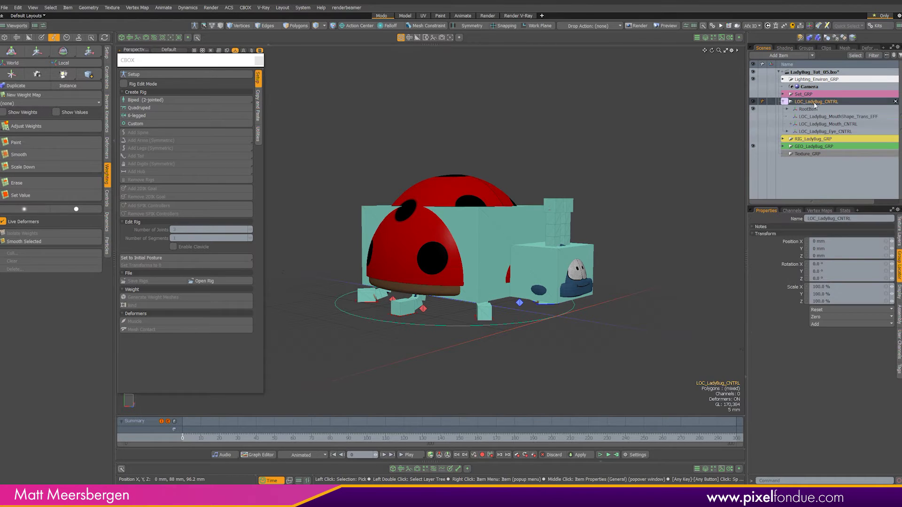
left_click(815, 103)
left_click(784, 48)
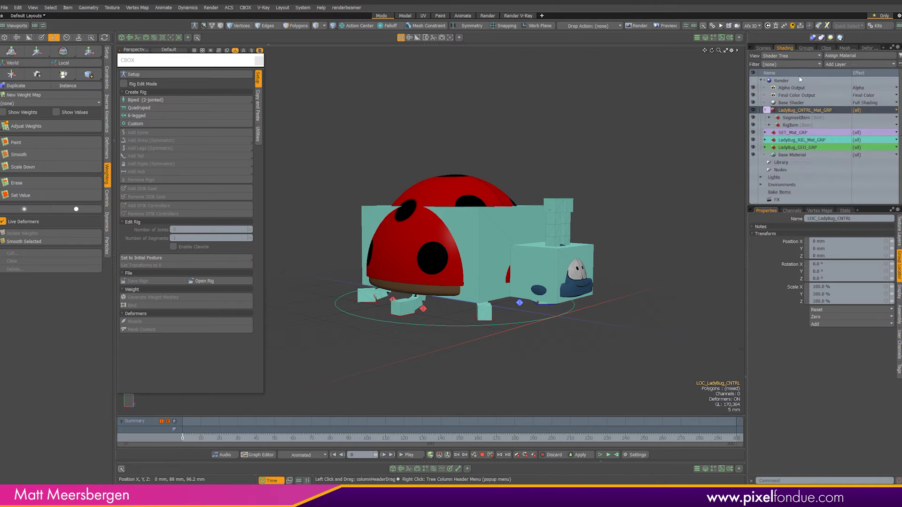
double_click(798, 109)
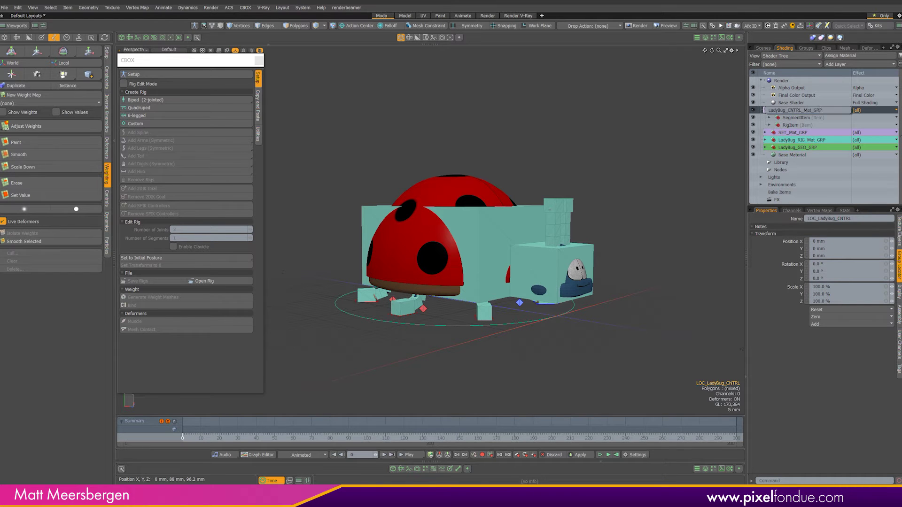
left_click(899, 234)
left_click(830, 276)
scroll(855, 226, "down", 10)
left_click(810, 11)
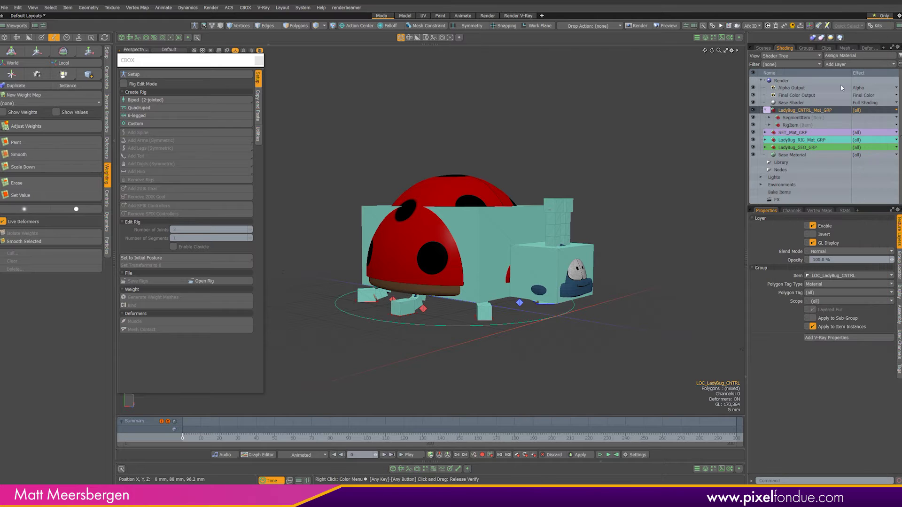
Turn off the visibility of the RigItem material group and open the settings of its Material.
left_click(791, 125)
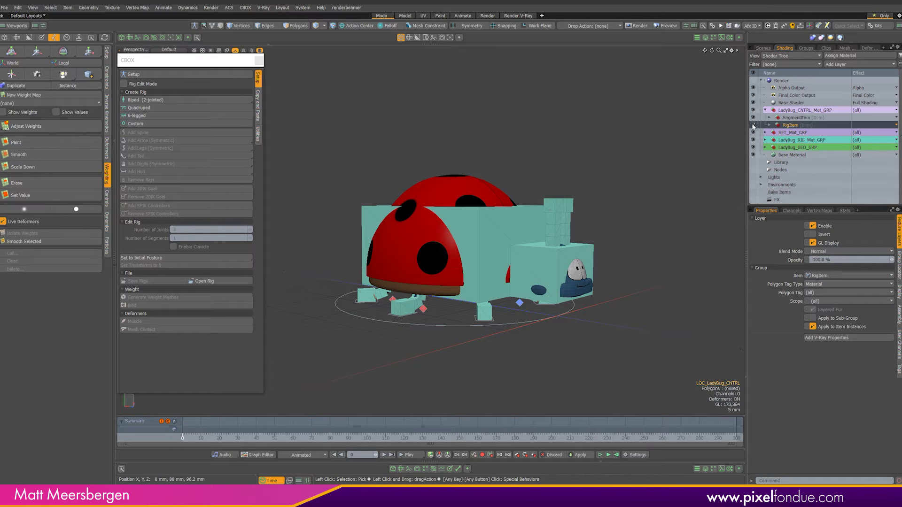
left_click(753, 125)
left_click(769, 124)
left_click(794, 132)
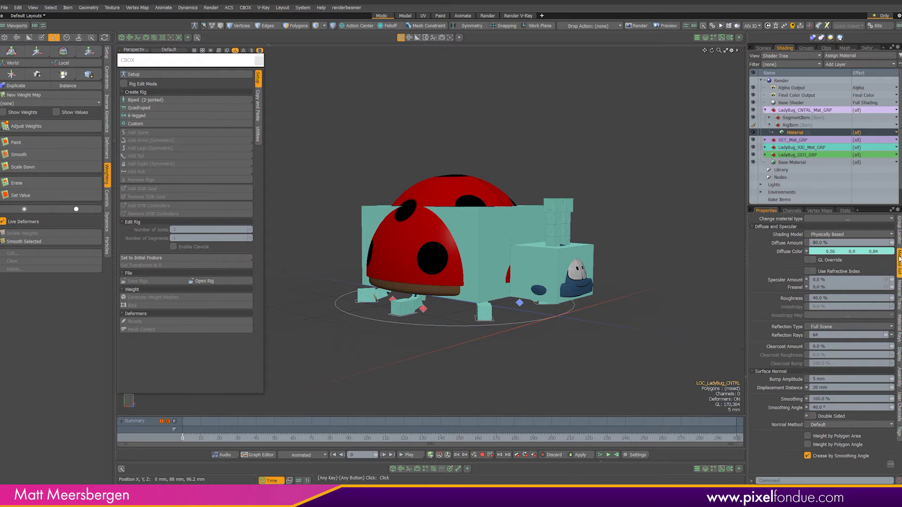
Set the transparent amount of the RigItem group's Material to 95%.
left_click(898, 294)
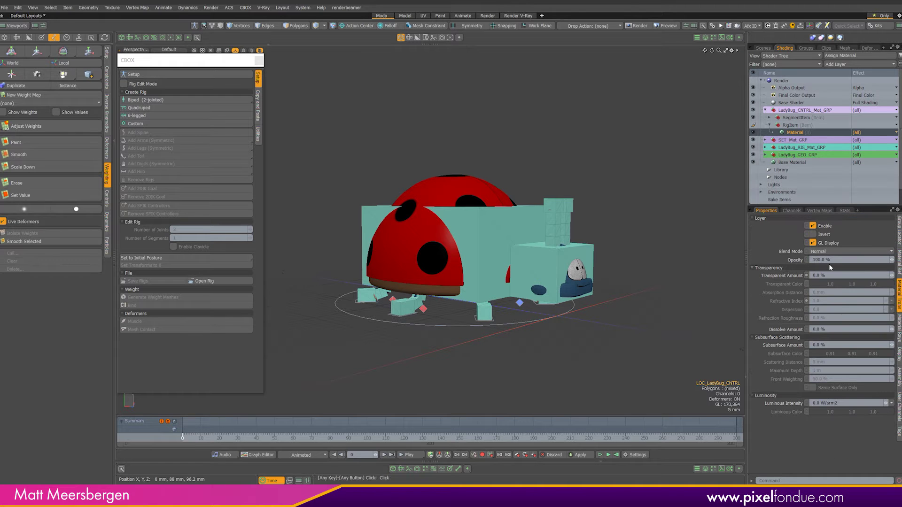
left_click(784, 275)
type("95")
key("Return")
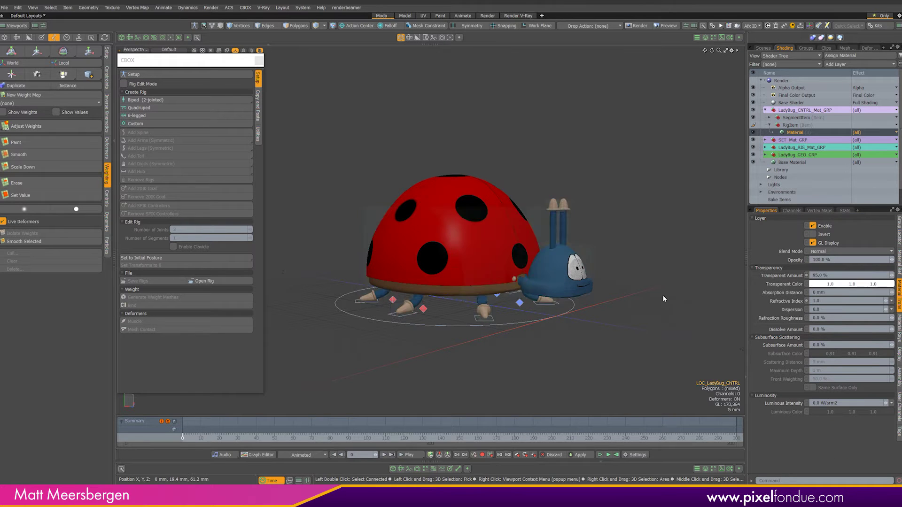
Open the 3D viewport properties and enter 10 in the active meshes display settings.
mouse_move(587, 240)
left_mouse_down("ctrl+alt")
mouse_move(615, 228)
mouse_move(585, 243)
left_mouse_up("ctrl+alt")
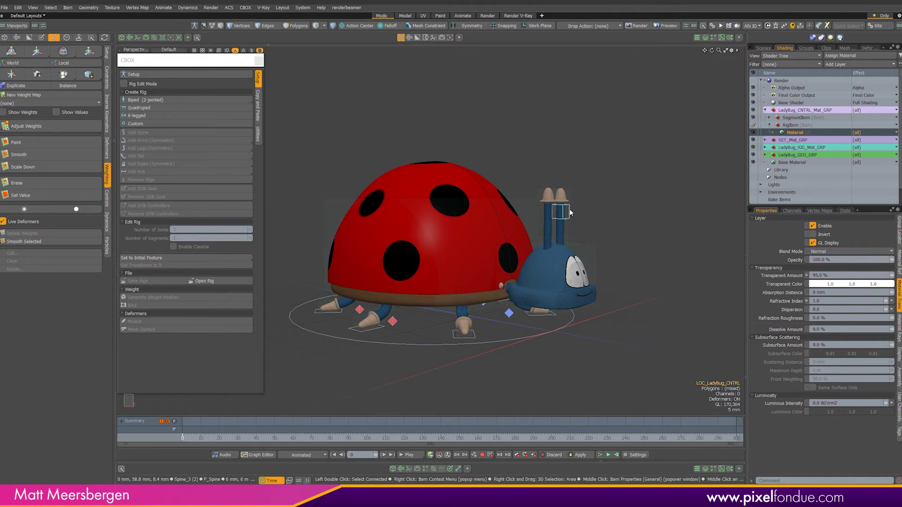
key("o")
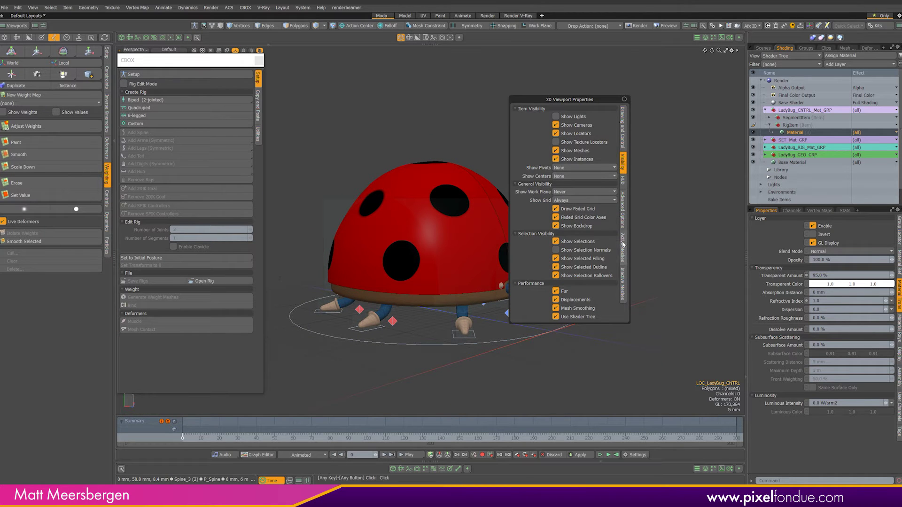
left_click(622, 244)
left_click(565, 134)
type("10")
left_click_drag(554, 103, 655, 71)
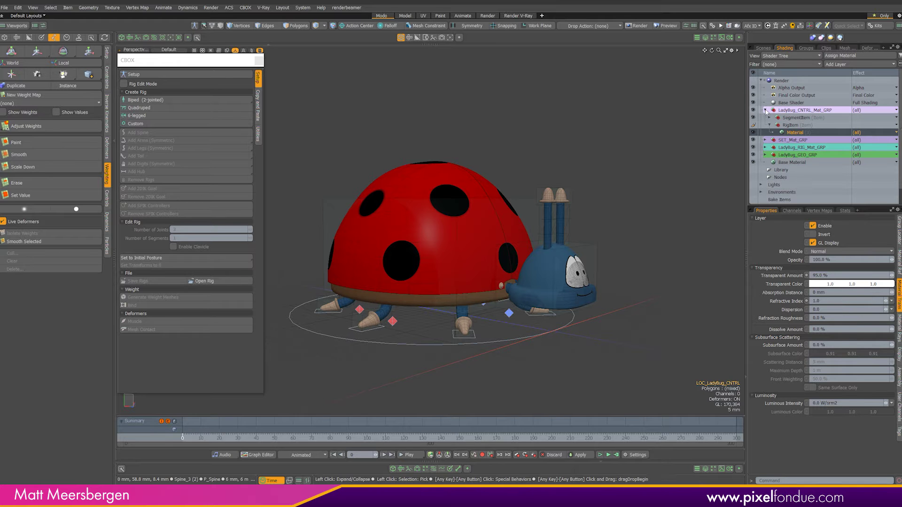
Collapse the LadyBug_CNTRL_Mat_GRP group and make the MouthShape_Trans_EFF, Mouth_CNTRL and Eye_CNTRL locators visible in the item list.
left_click(764, 110)
left_click(764, 48)
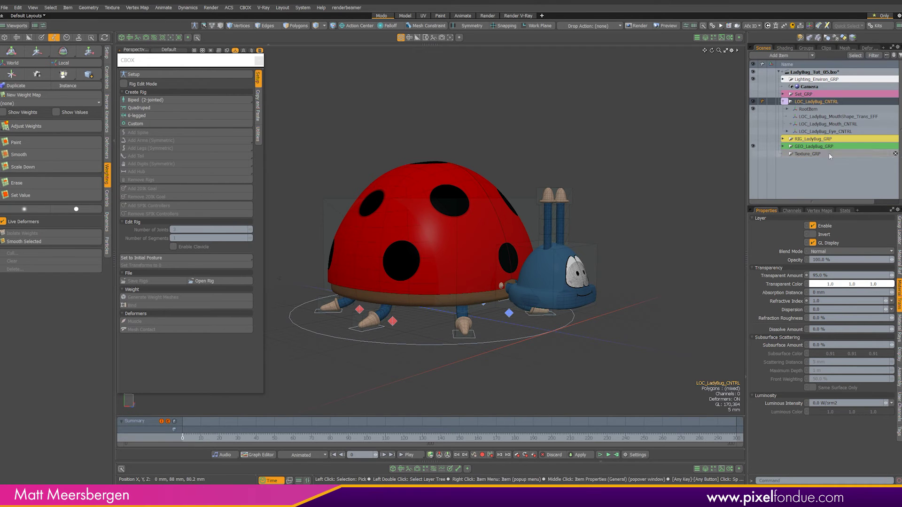
left_click(822, 117)
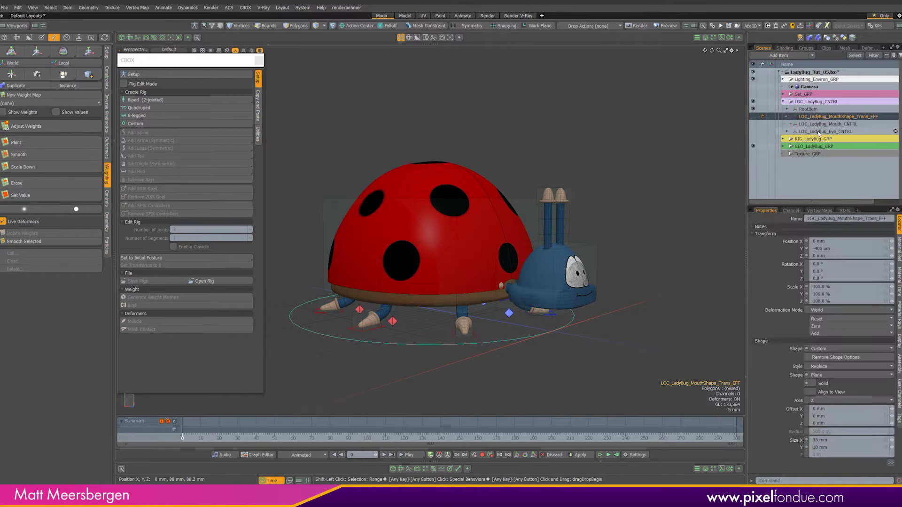
left_click(822, 131, "shift")
left_click(753, 116)
scroll(585, 306, "down", 1)
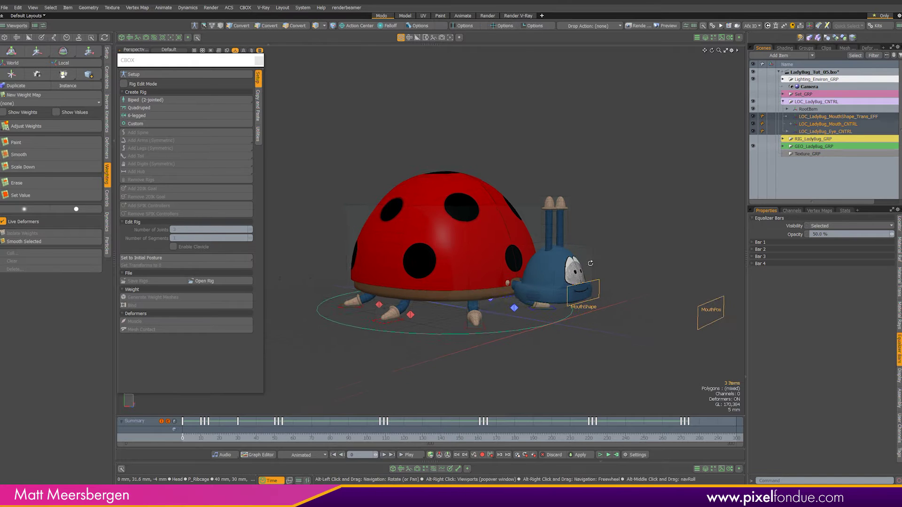
left_click_drag(587, 306, 464, 295, "alt+shift")
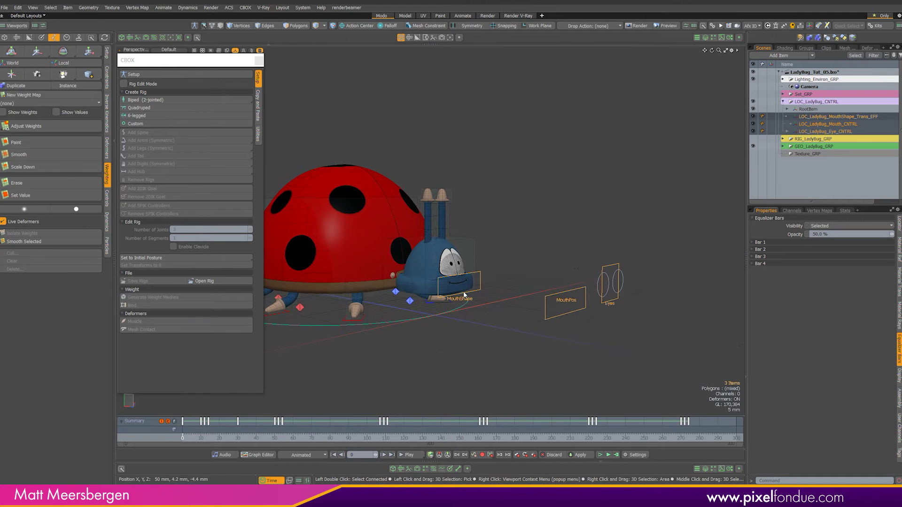
left_click(583, 349)
Examine the label and wireframe display settings of the LOC_LadyBug_Eye_CNTRL locator.
left_click(822, 132)
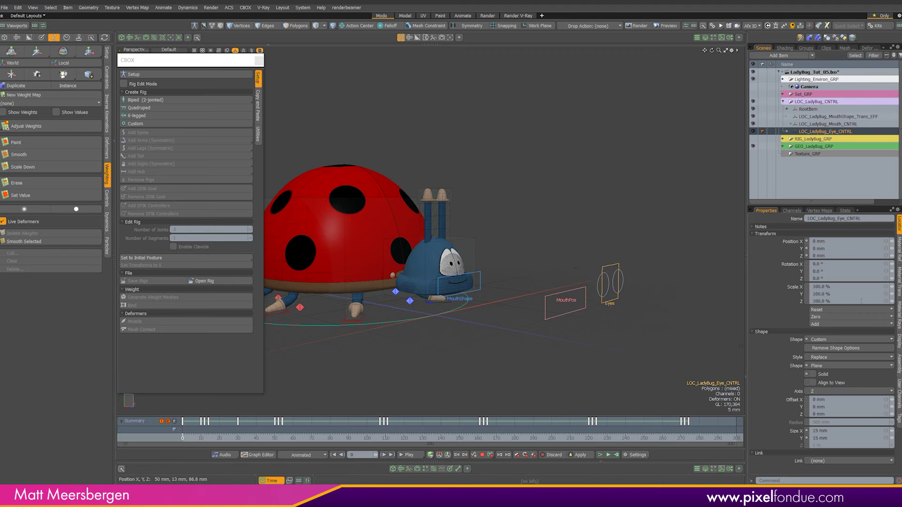
left_click(899, 341)
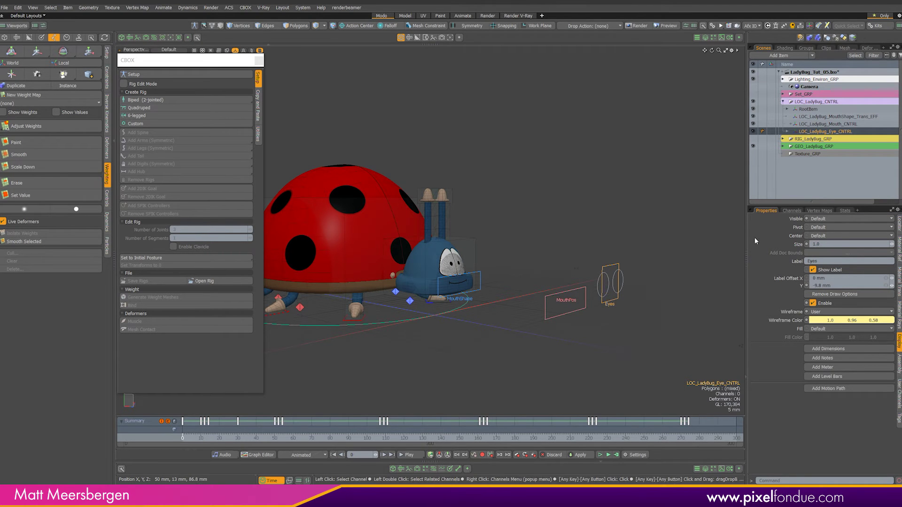
left_click(695, 205)
Try moving the Eyes controller in the viewport and undo the move.
left_click(603, 274)
left_click_drag(602, 274, 582, 278, "alt")
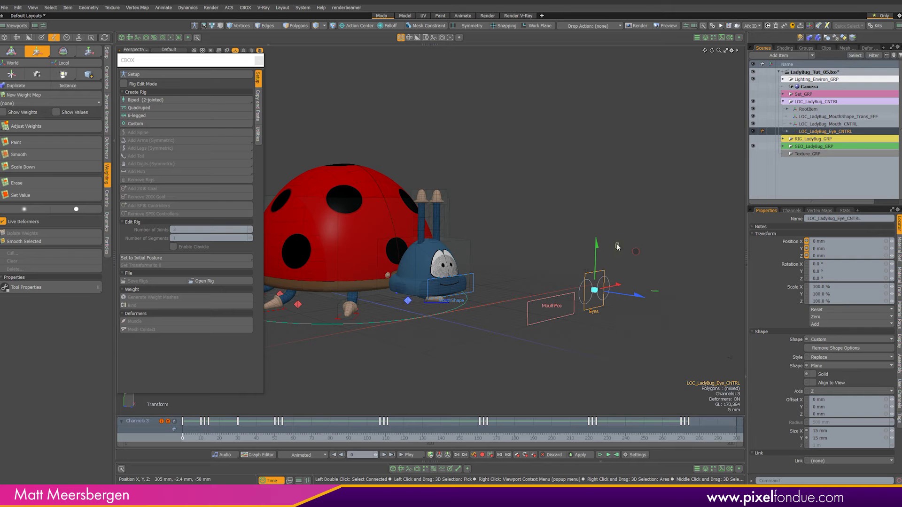
mouse_move(617, 245)
left_mouse_down()
mouse_move(554, 236)
mouse_move(657, 244)
mouse_move(625, 353)
mouse_move(621, 203)
mouse_move(615, 255)
left_mouse_up()
key("ctrl+z")
key("space")
Try moving the MouthPos controller vertically and undo the move.
left_click(544, 303)
key("w")
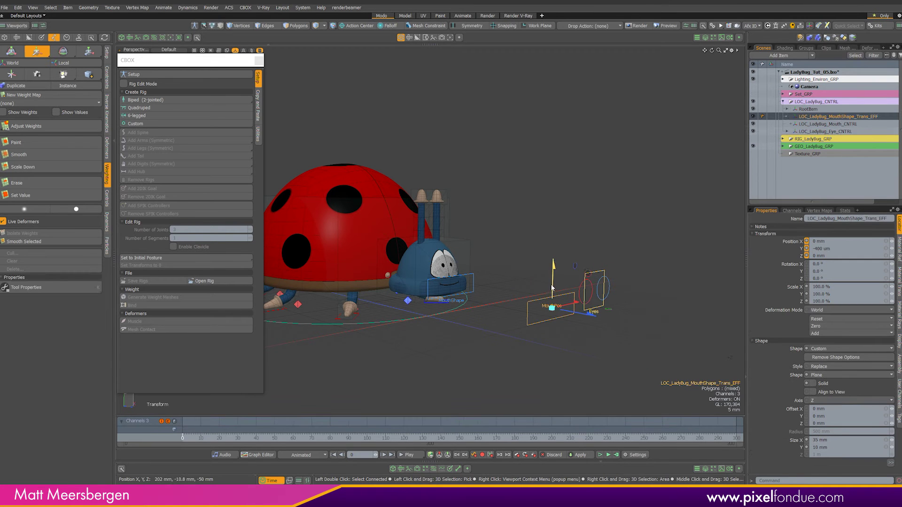
left_click_drag(553, 284, 552, 290)
key("ctrl+z")
key("space")
Try the Open mouth shape of the MouthShape controller at 1.0 and lower values with Channel Haul.
left_click(473, 292)
key("c")
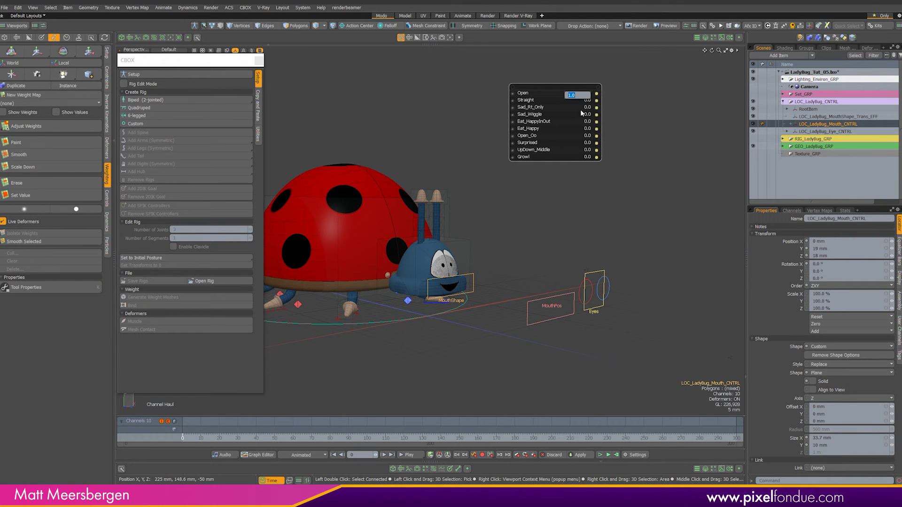
key("Return")
left_click_drag(502, 197, 512, 197)
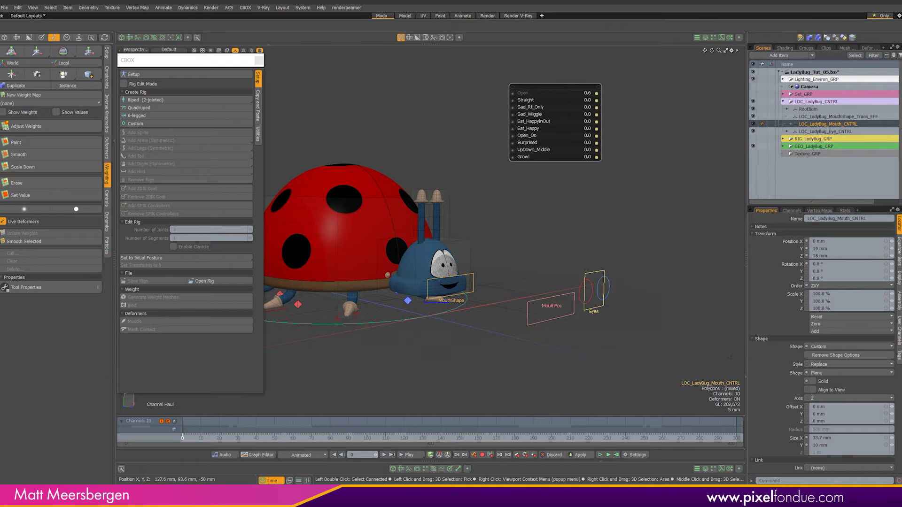
mouse_move(523, 93)
left_mouse_down()
mouse_move(559, 93)
mouse_move(524, 93)
left_mouse_up()
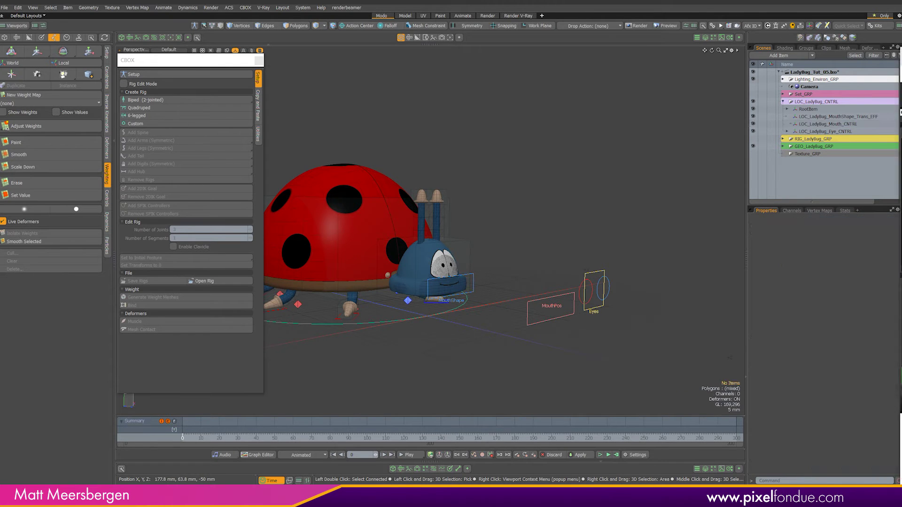
Bring in the browser window and review the YouTube page for MODO | 2D Face on a 3D Character.
left_click_drag(901, 56, 503, 29)
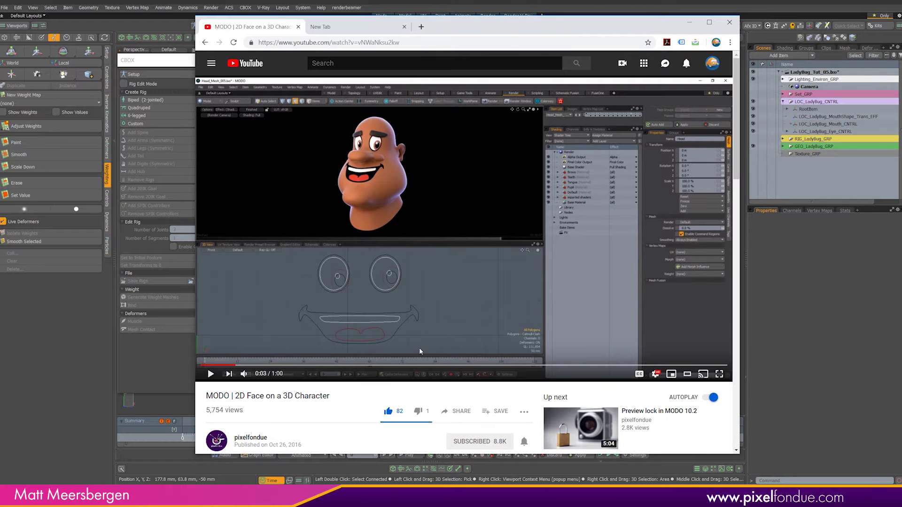
left_click_drag(737, 169, 737, 176)
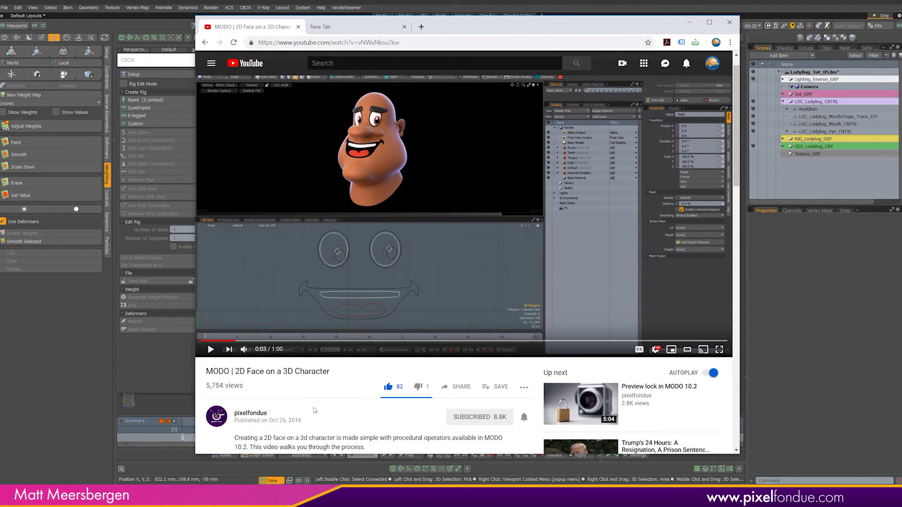
left_click_drag(737, 135, 737, 126)
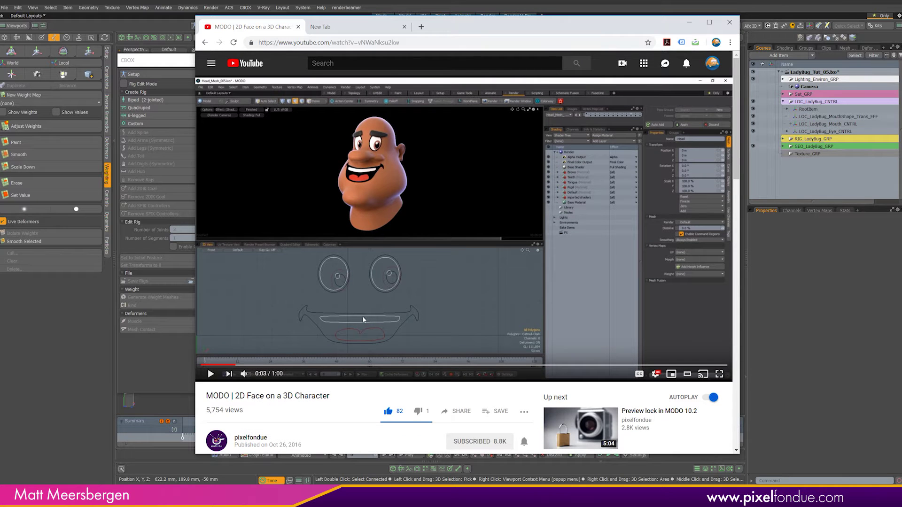
left_click_drag(471, 27, 613, 27)
left_click(830, 22)
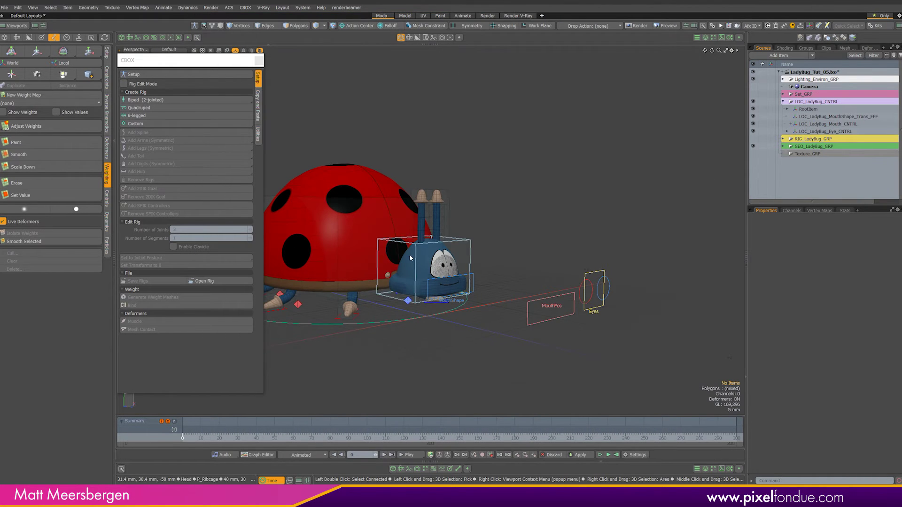
Expand GEO_LadyBug_GRP, enlarge the item list area, and show the mesh operations of GEO_LadyBug_MouthShape in a wider panel.
left_click(783, 147)
scroll(795, 183, "down", 2)
scroll(796, 185, "down", 2)
left_click_drag(793, 205, 794, 313)
left_click(828, 141)
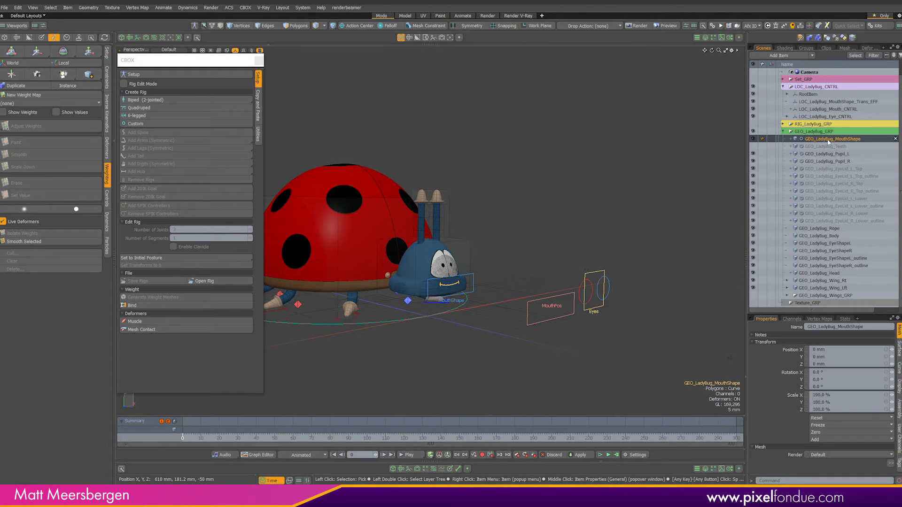
left_click(844, 47)
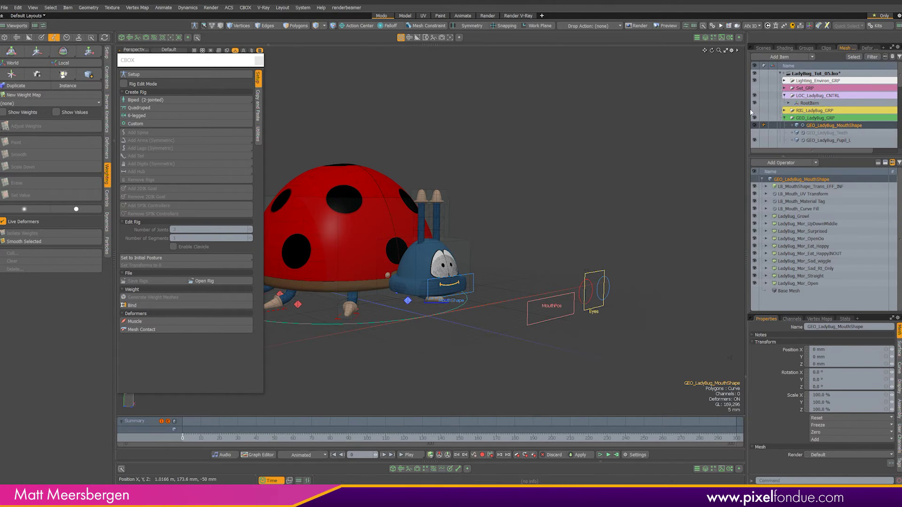
left_click_drag(748, 112, 715, 112)
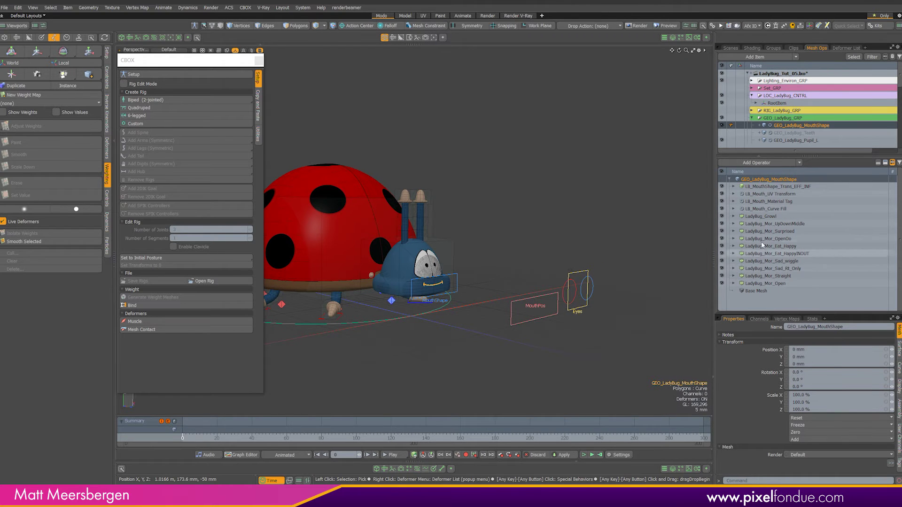
Examine the mouth shape's Curve Fill, UV Transform and LadyBug_Growl operators in the mesh operations stack.
left_click(773, 209)
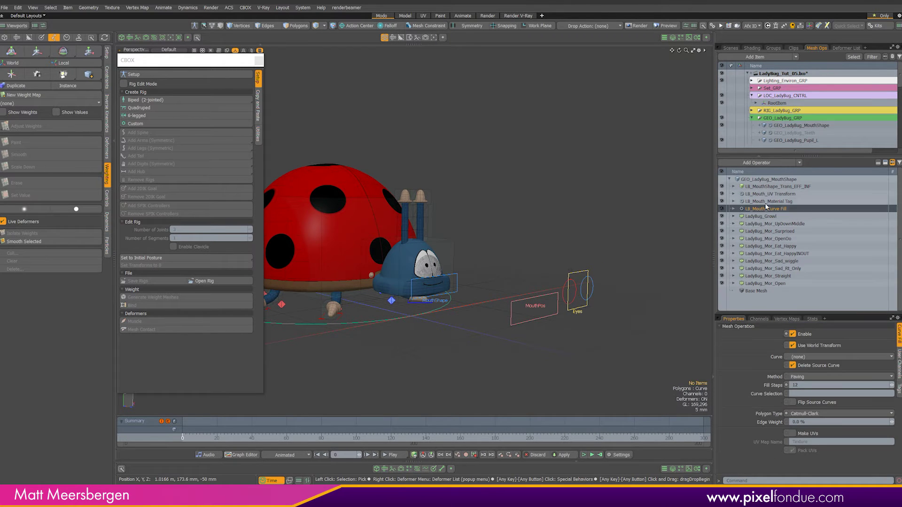
left_click(766, 194)
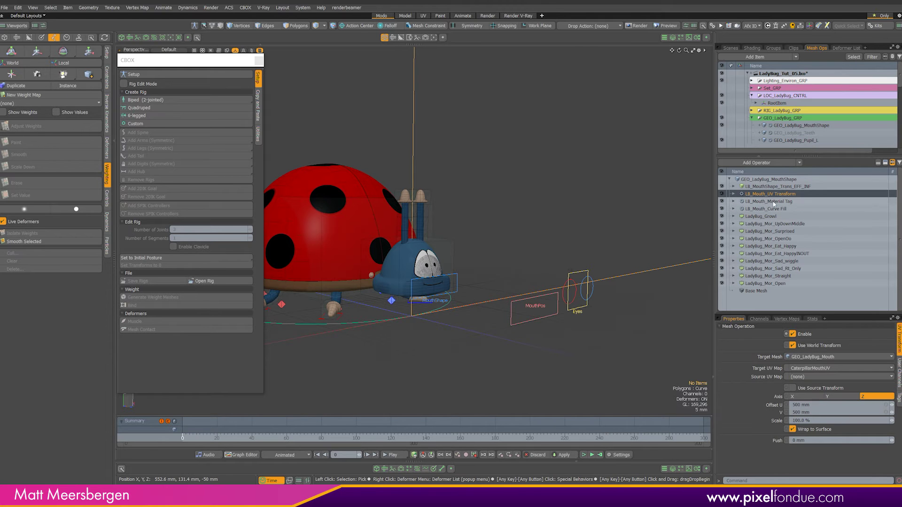
left_click(761, 217)
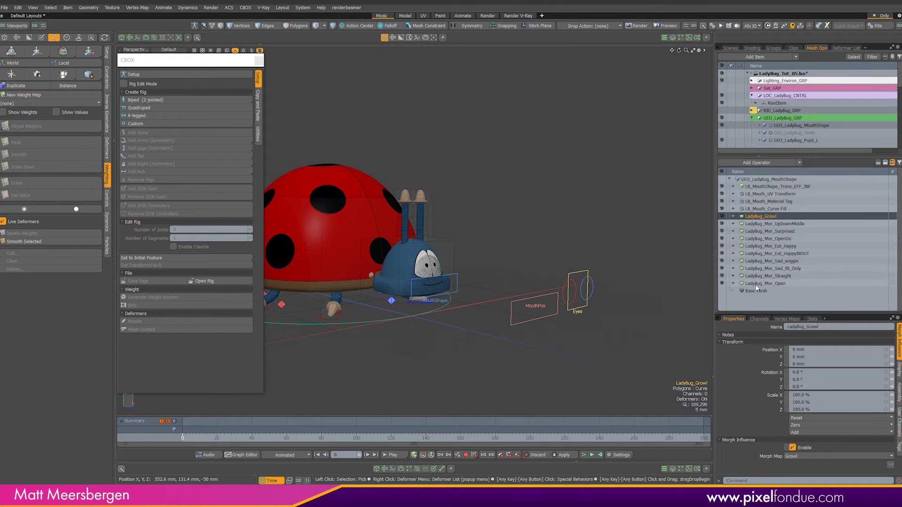
Expand the LB_MouthShape_Trans_EFF_INF influence and inspect its effector locator's properties.
left_click(765, 188)
left_click(733, 186)
left_click(738, 194)
left_click(773, 202)
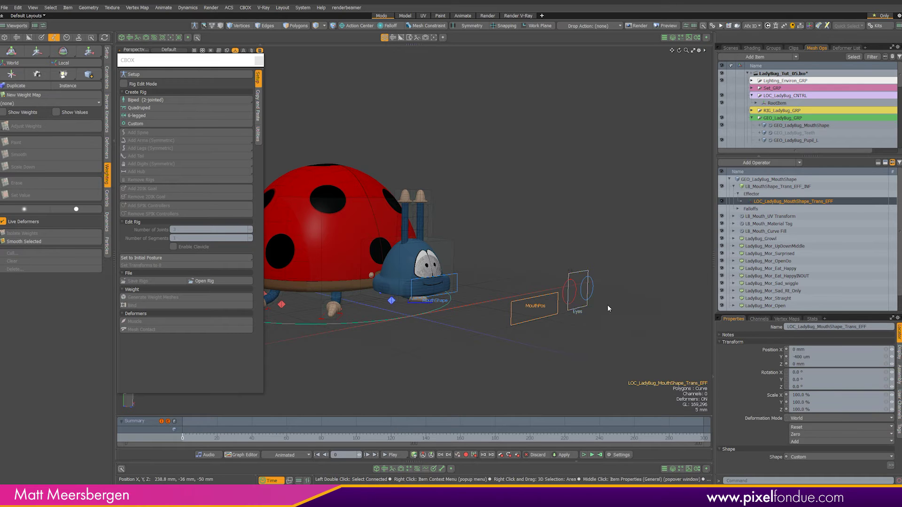
Return to the item list and test the MouthPos effector by moving it along its vertical axis.
left_click(730, 48)
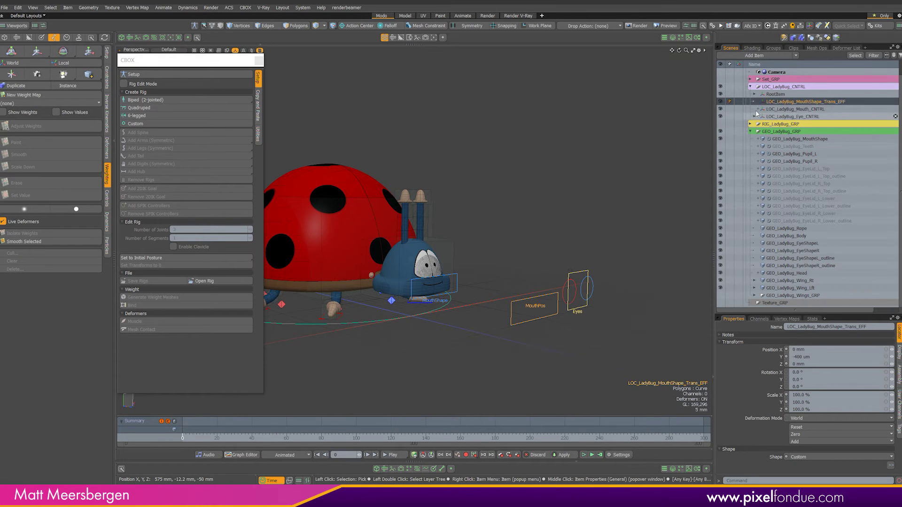
key("w")
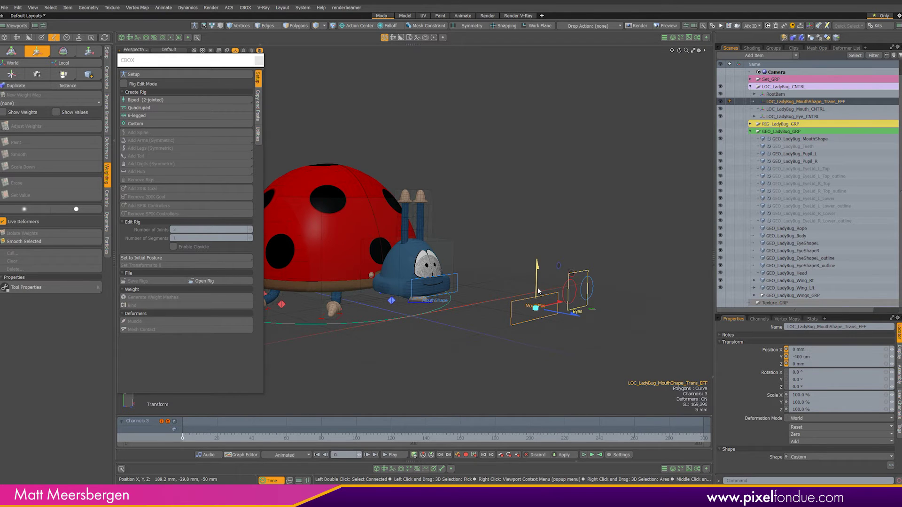
left_click_drag(537, 267, 536, 265)
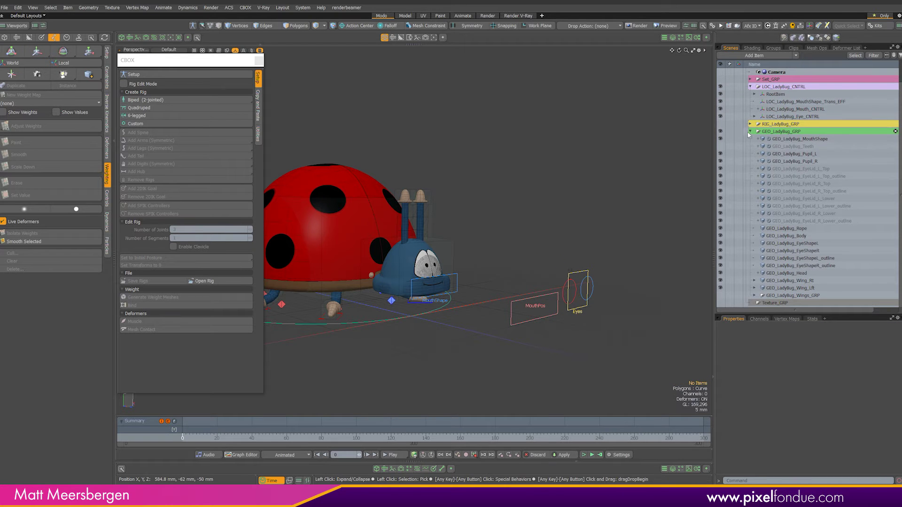
Collapse GEO_LadyBug_GRP and expand the complete RootItem hierarchy under LOC_LadyBug_CNTRL.
left_click(750, 132)
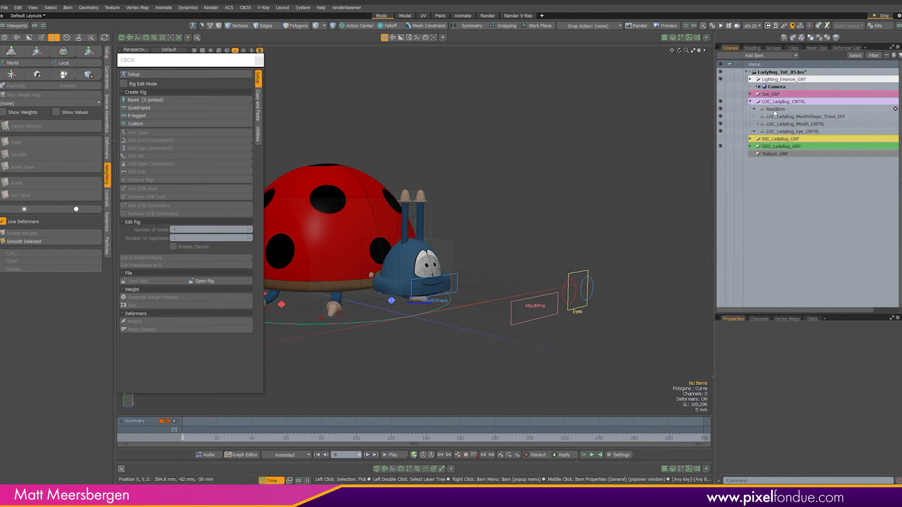
left_click(756, 109)
left_click(754, 110)
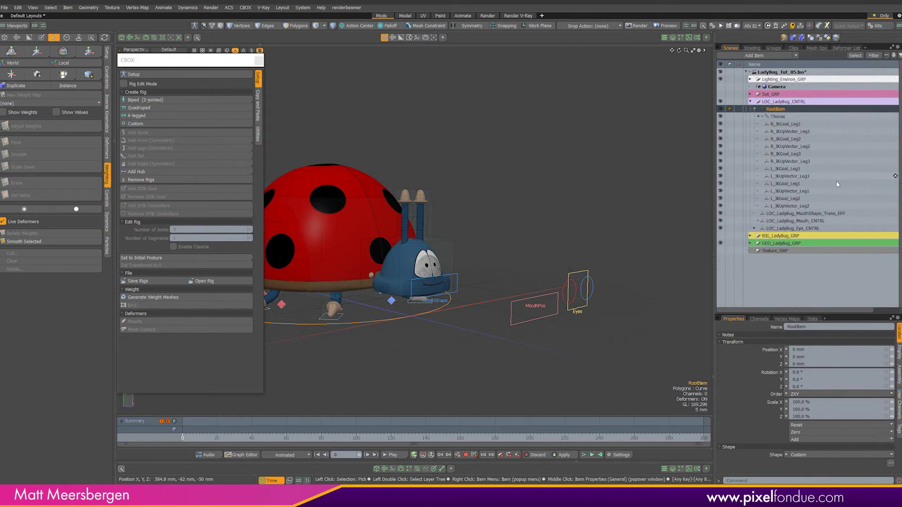
left_click(755, 109)
left_click(754, 110, "ctrl")
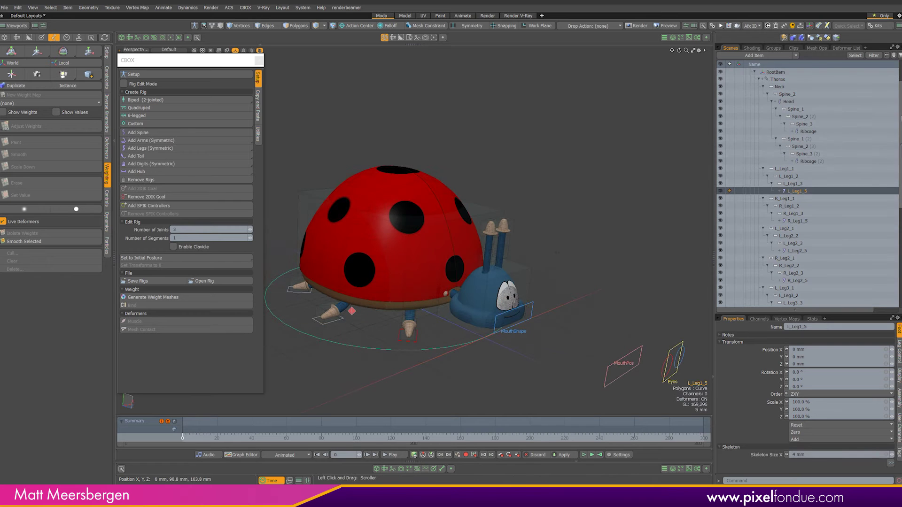
Prefix the names of the RootItem, Thorax and Neck rig items with LB_.
left_click_drag(901, 118, 901, 97)
double_click(768, 109)
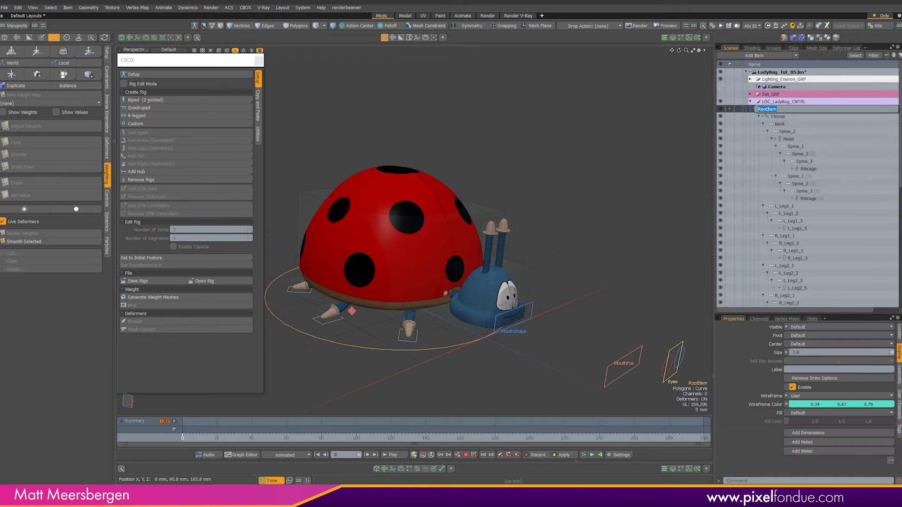
type("LB_")
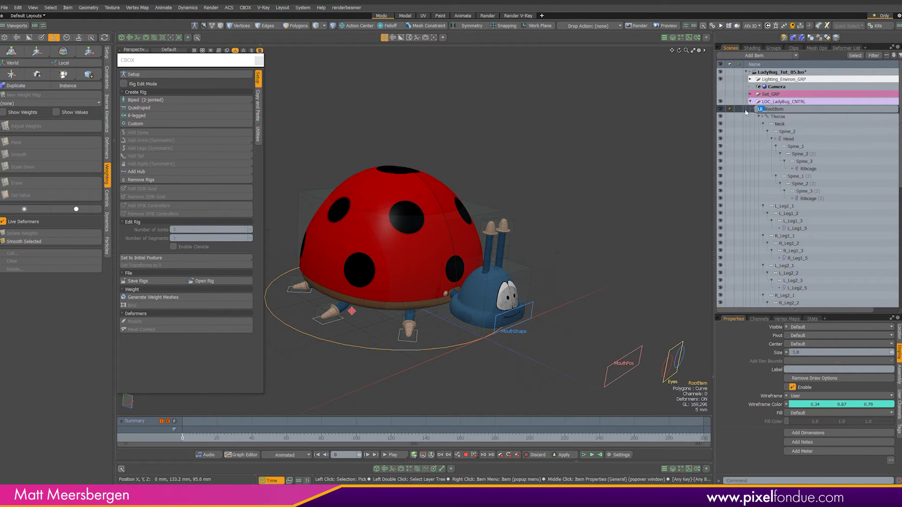
key("Return")
left_click(777, 116)
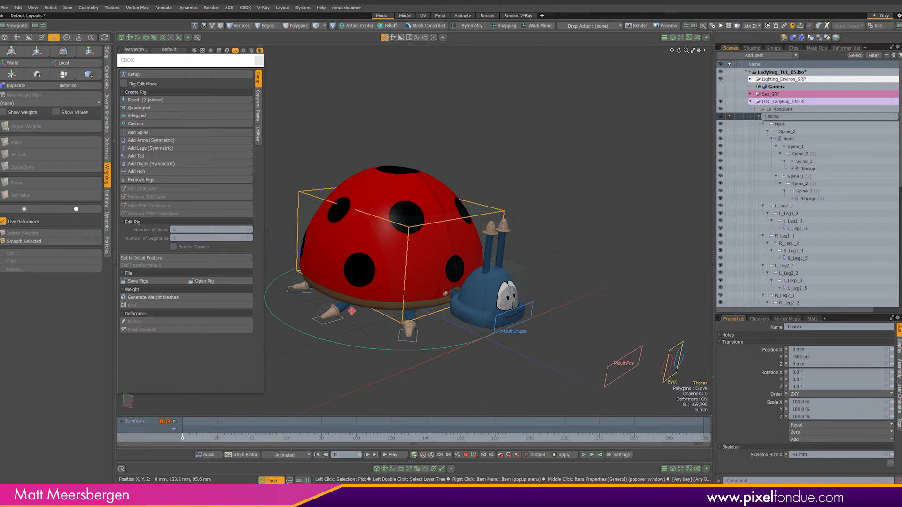
key("Return")
left_click(782, 126)
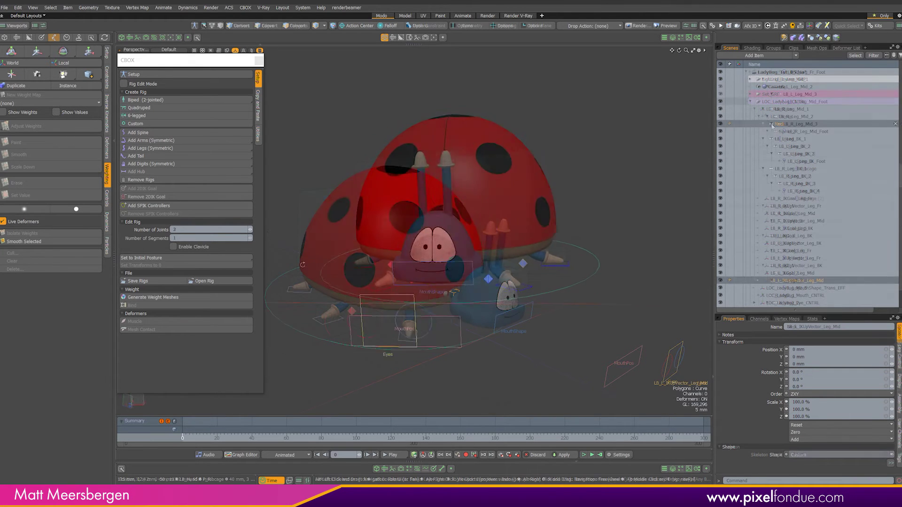
Collapse the renamed rig hierarchy under LB_RootItem and save the scene.
left_click_drag(672, 207, 640, 215, "alt")
scroll(770, 188, "up", 8)
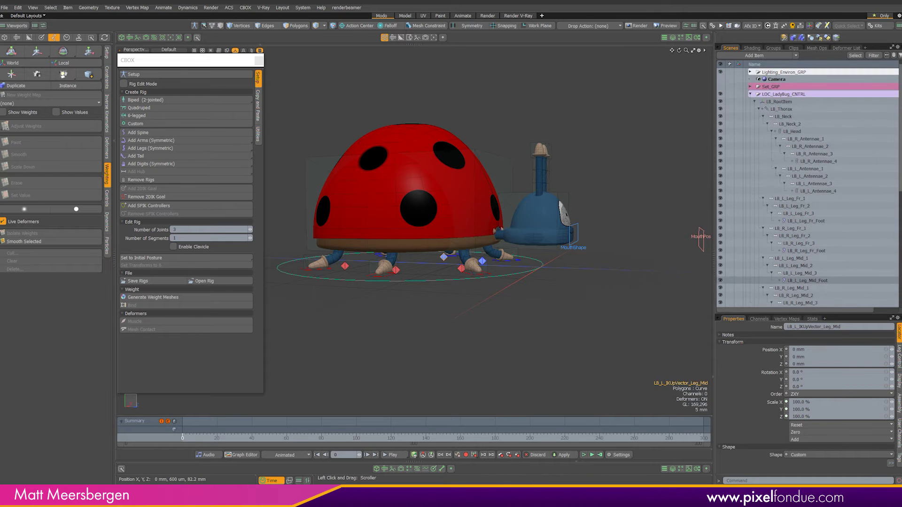
left_click(761, 110)
left_click(754, 109, "ctrl")
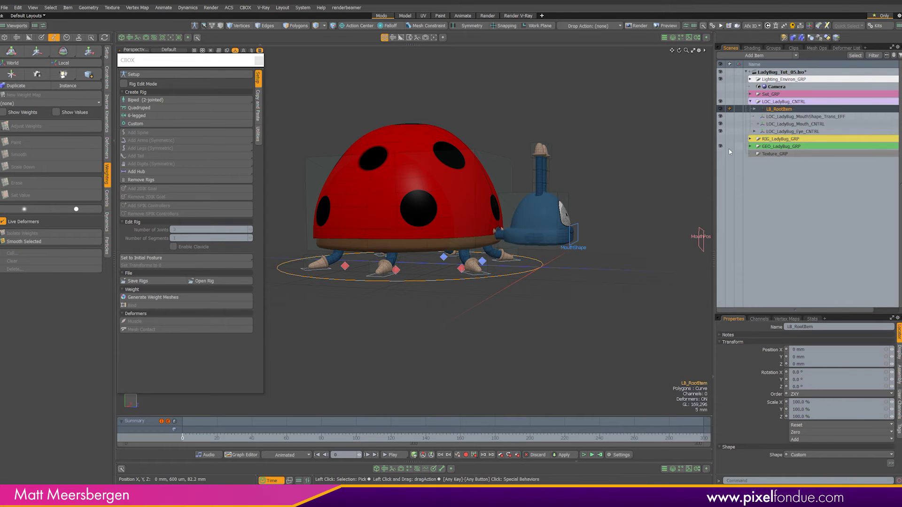
key("ctrl+s")
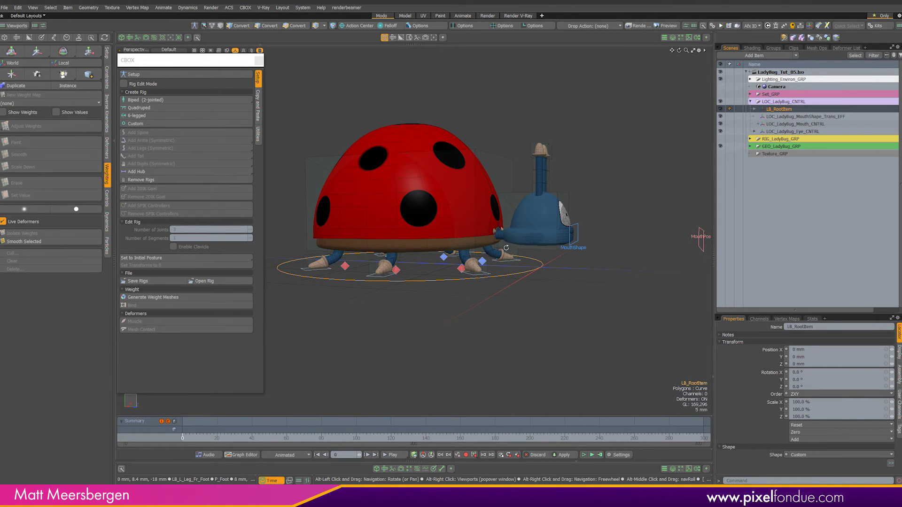
Expand GEO_LadyBug_GRP and check which parts of the character GEO_LadyBug_Rope covers.
left_click_drag(495, 258, 490, 286, "alt")
left_click(750, 146)
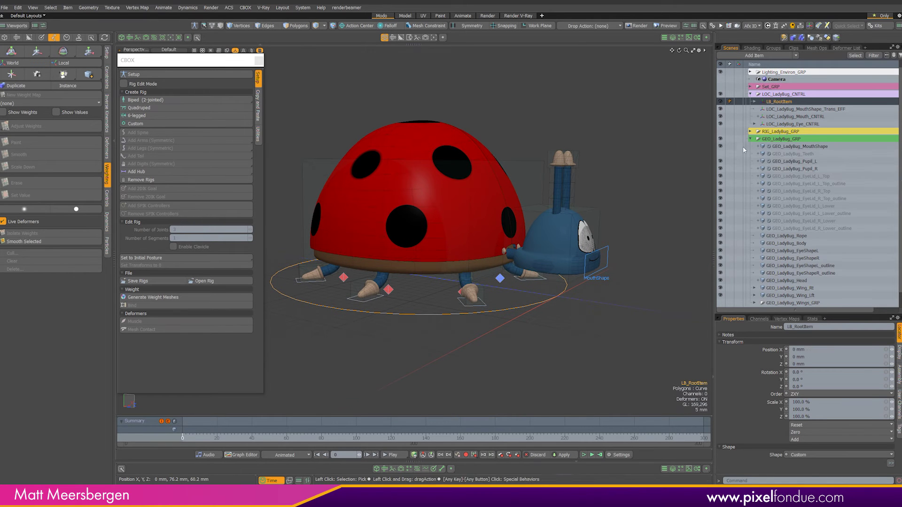
left_click_drag(900, 188, 900, 198)
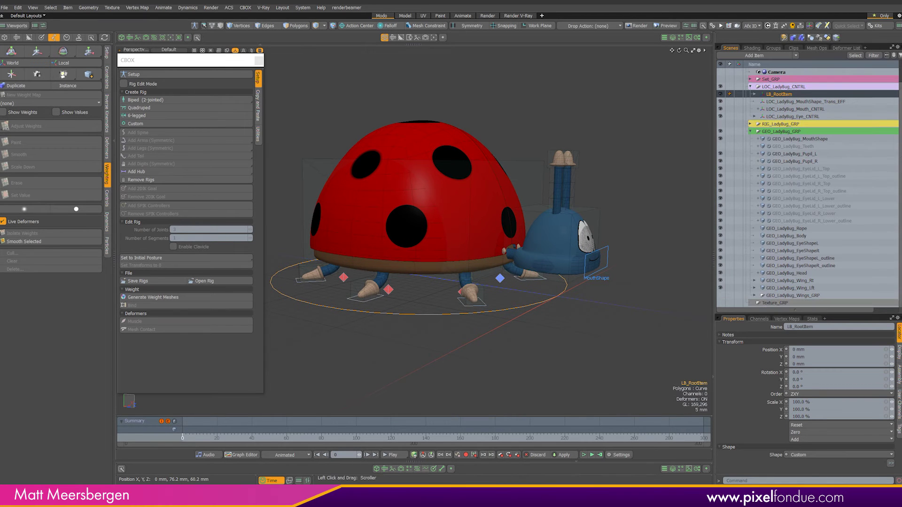
left_click(789, 229)
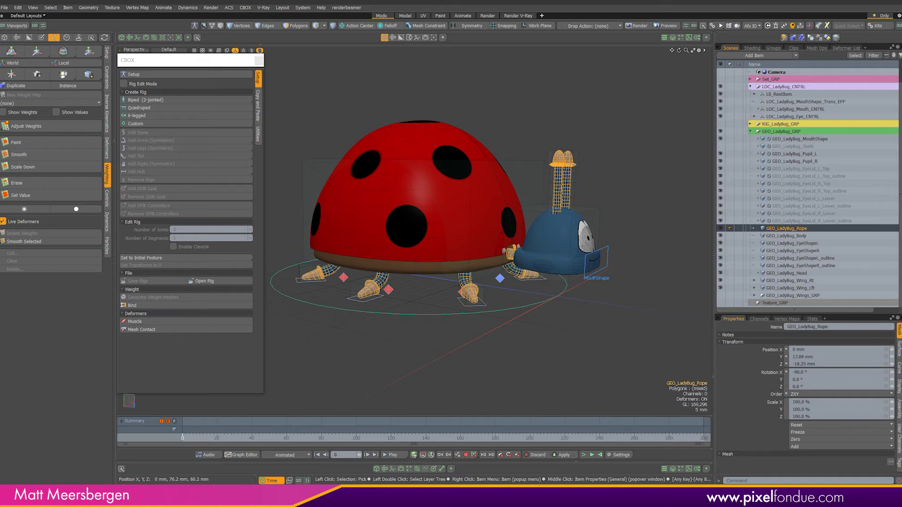
left_click(857, 192)
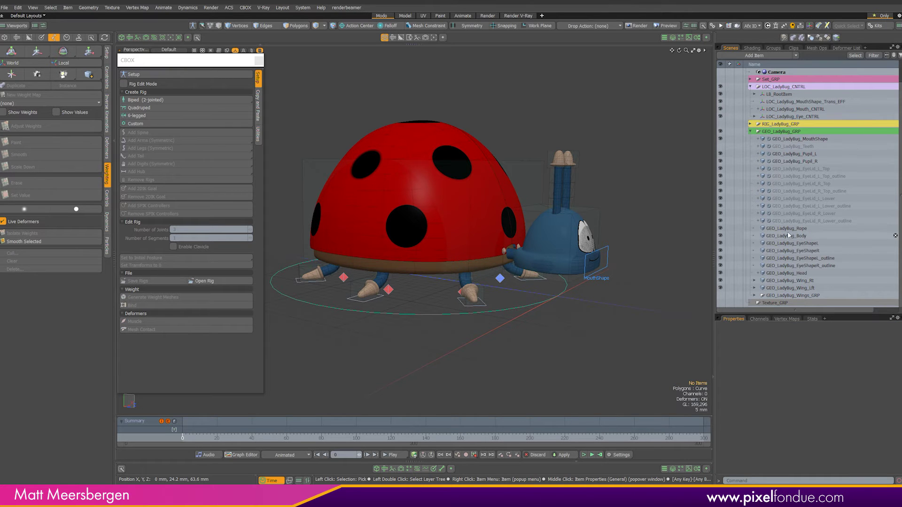
Select the face meshes from MouthShape through EyeLid_R_Lower_outline and look at the 2D Face on a 3D Character video in the browser.
left_click(770, 221)
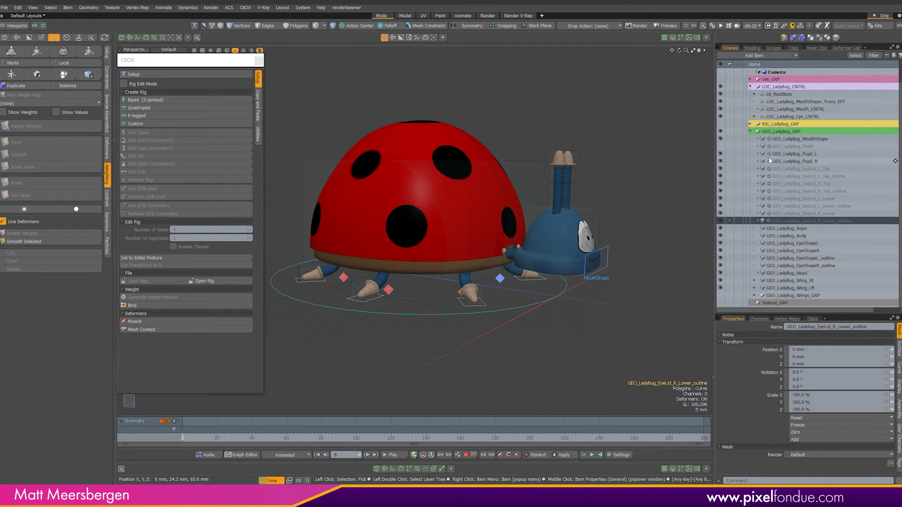
left_click(783, 140, "shift")
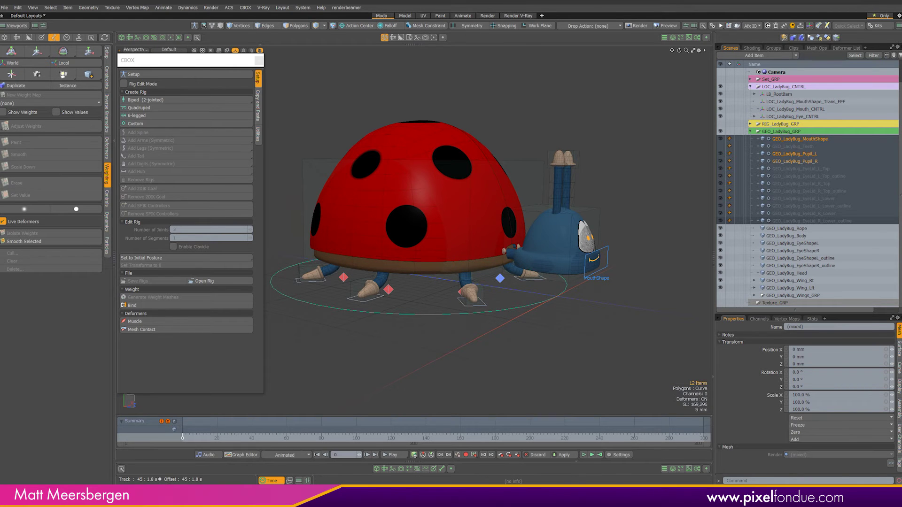
left_click(224, 497)
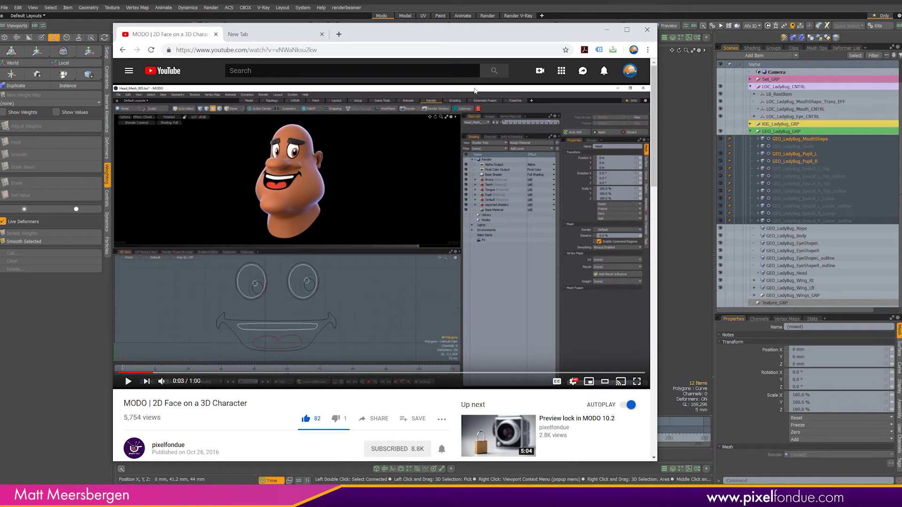
left_click(608, 32)
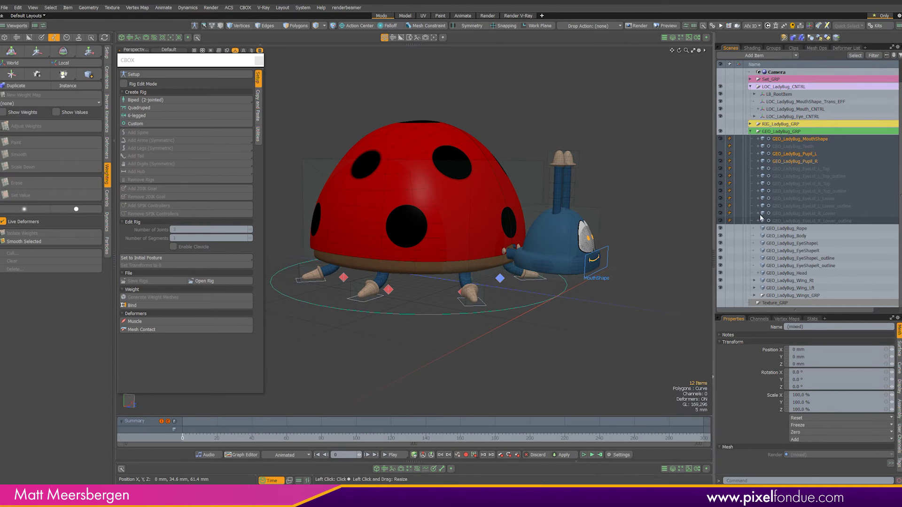
Highlight the body geometry from GEO_LadyBug_Rope through GEO_LadyBug_Wing_Lft to review it in the viewport.
left_click(792, 229)
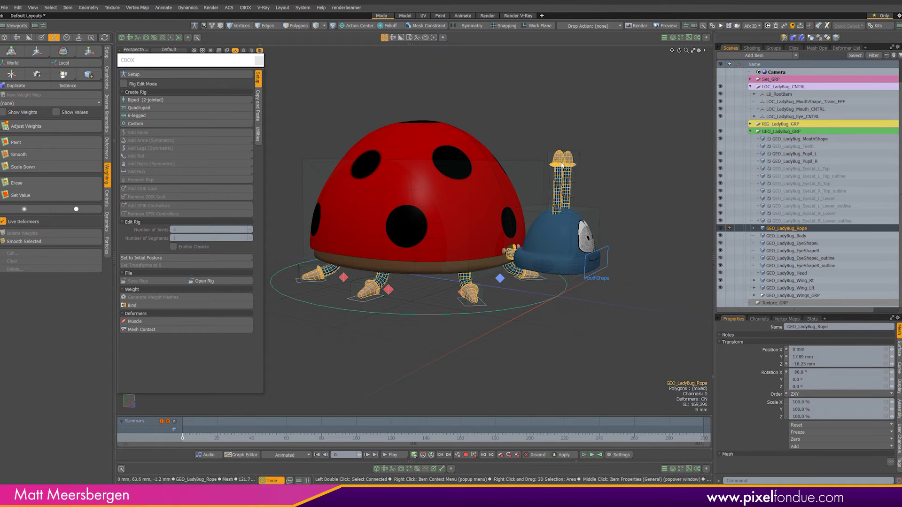
left_click(790, 238, "shift")
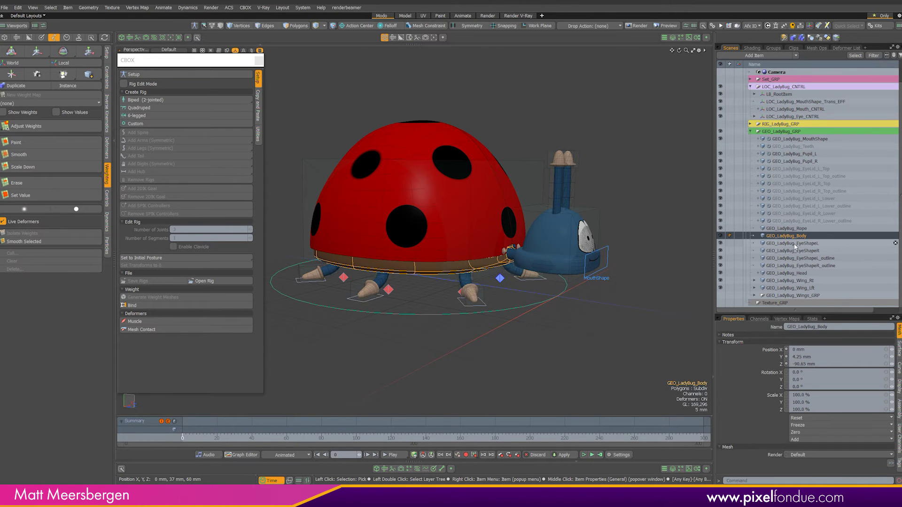
left_click(791, 288, "shift")
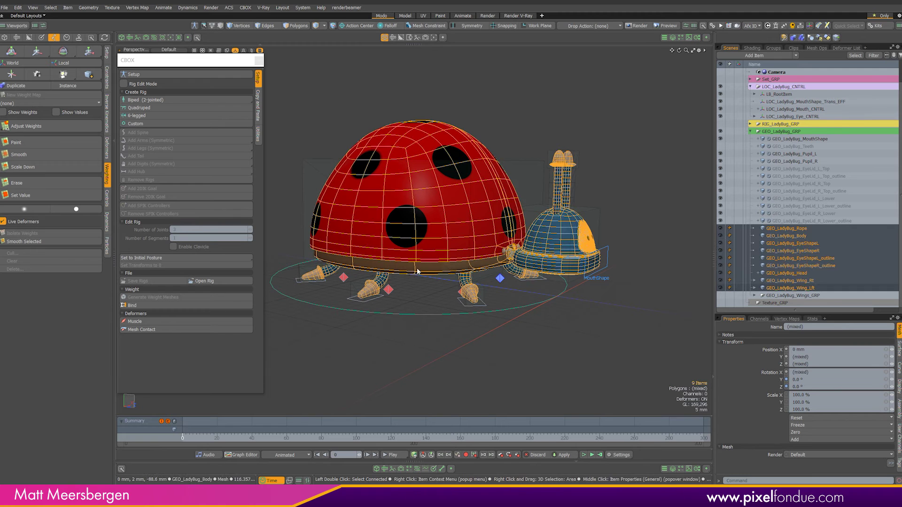
Add a dynamic parent from GEO_LadyBug_Body to LB_Thorax with compensation on, working in Setup mode.
left_click(794, 229, "ctrl")
left_click(796, 237)
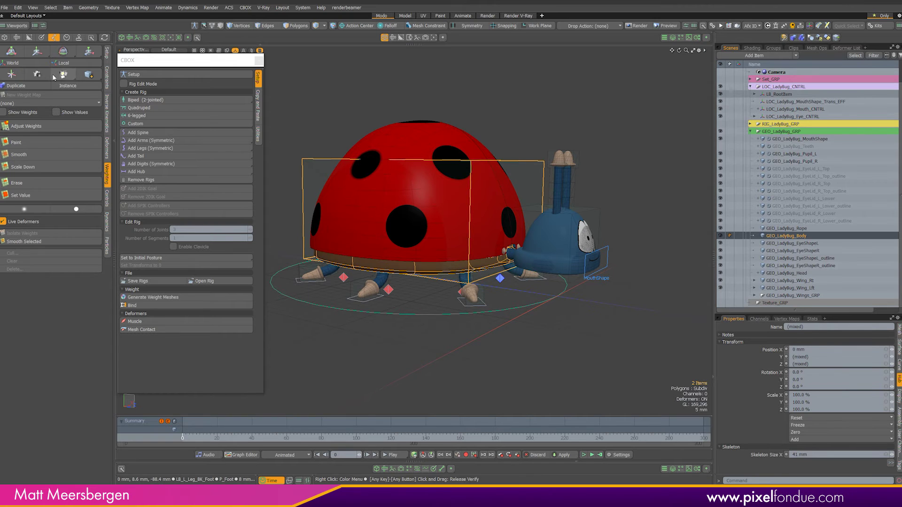
left_click(108, 76)
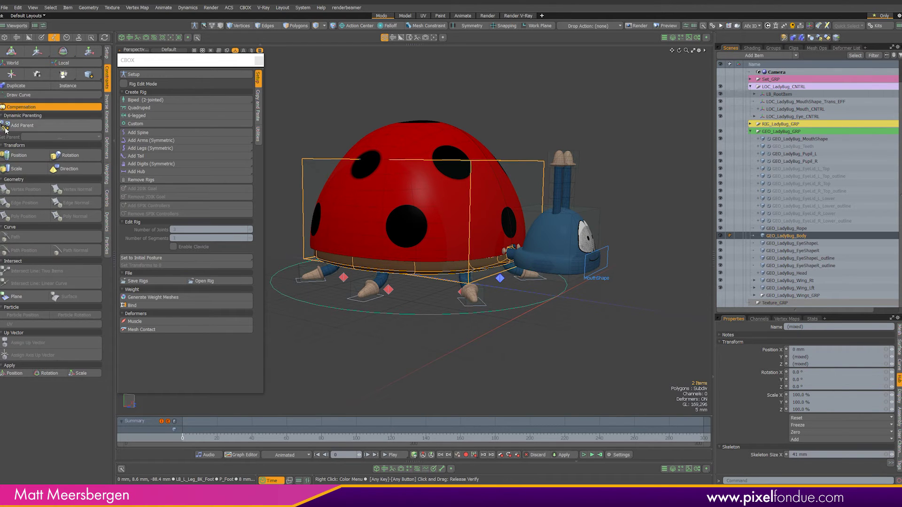
left_click(195, 26)
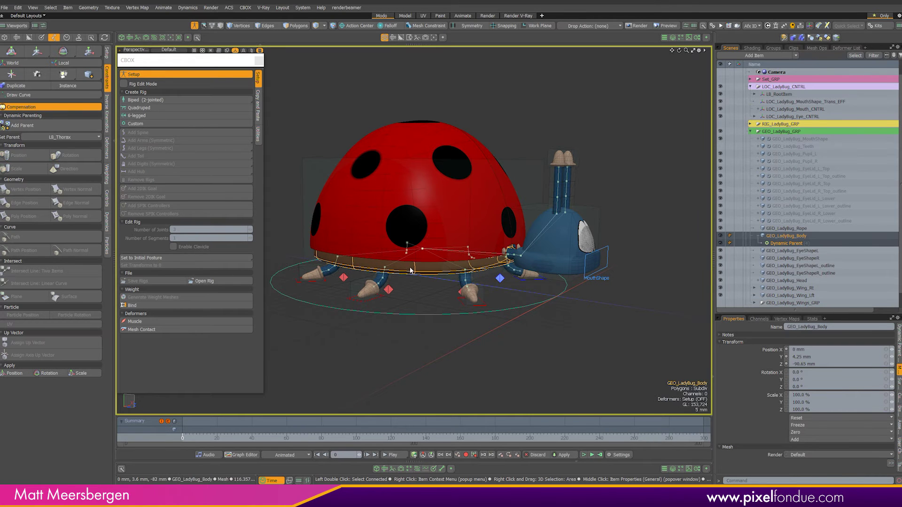
Dynamically parent the left and right eye shape meshes to the LB_Head controller.
left_click(789, 251)
left_click_drag(518, 246, 499, 249, "alt")
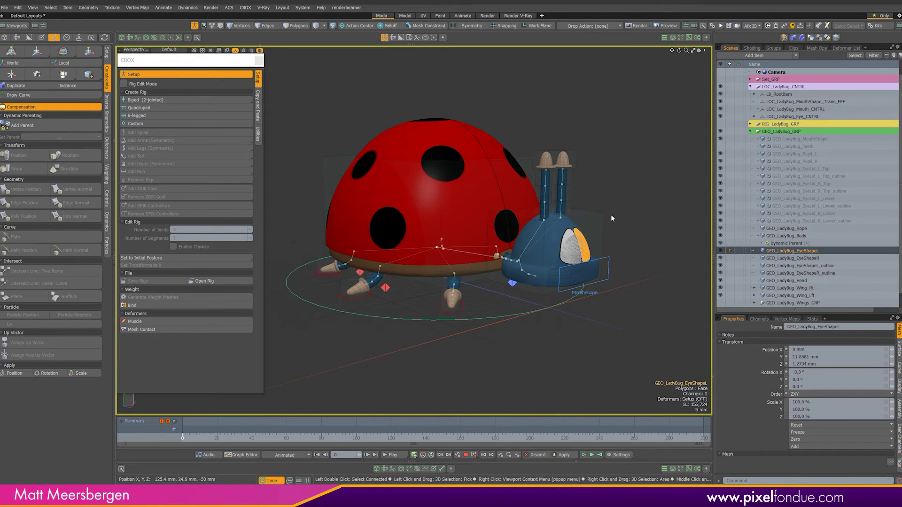
left_click(604, 217, "shift")
left_click(23, 126)
left_click(797, 266)
left_click(602, 217, "shift")
left_click(19, 126)
Dynamically parent the left and right eye shape outline meshes to the LB_Head controller.
left_click(799, 281)
left_click(603, 218, "shift")
left_click(14, 125)
left_click_drag(900, 197, 901, 222)
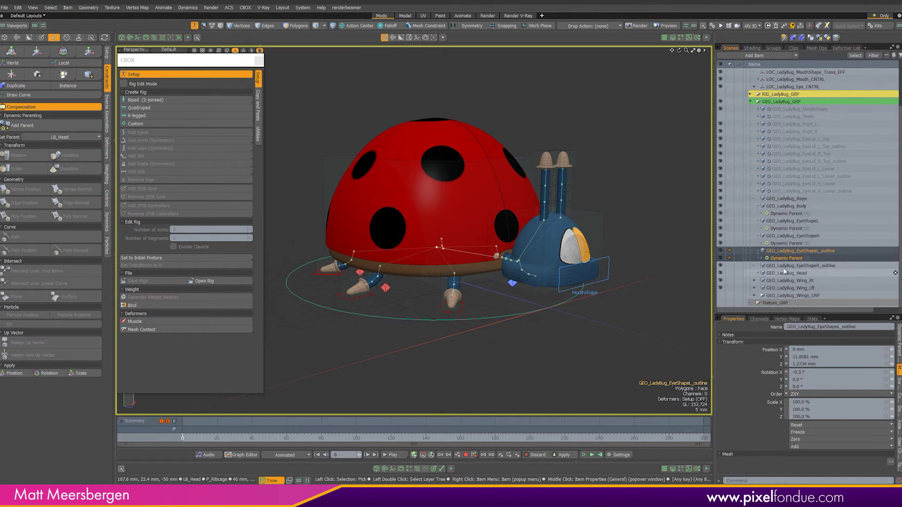
left_click(798, 266)
left_click(594, 232, "shift")
left_click(38, 126)
Dynamically parent both wing meshes to the LB_Thorax controller and leave Setup mode.
left_click(368, 163)
left_click(368, 162, "shift")
left_click(29, 126)
left_click(805, 303)
left_click(491, 161, "shift")
left_click(29, 126)
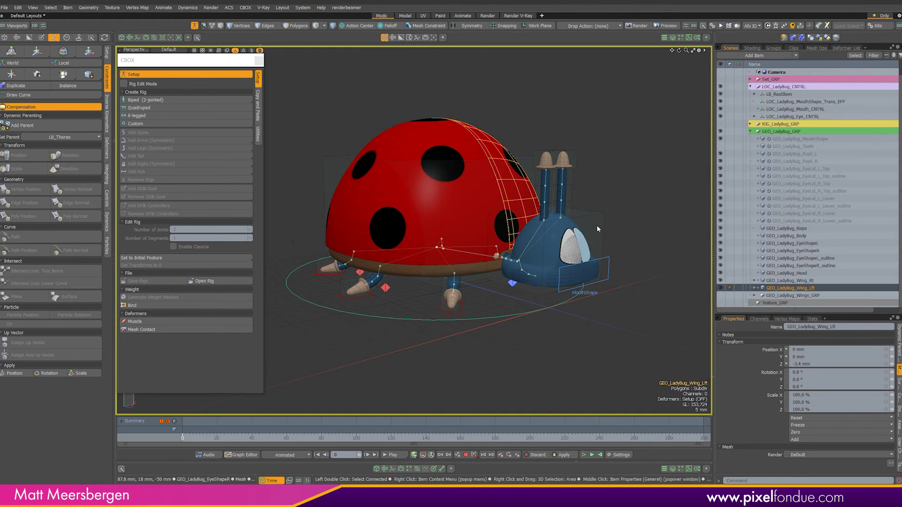
left_click(629, 207)
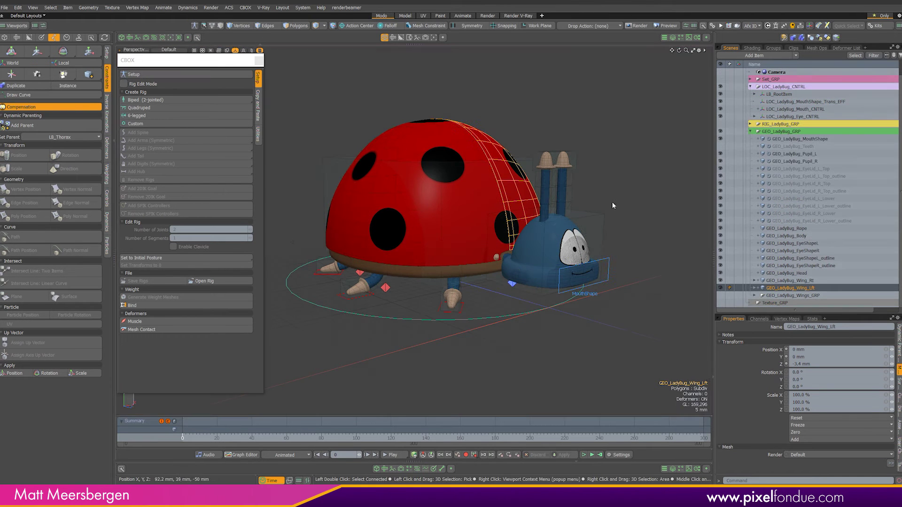
Test the parenting by moving LB_RootItem across the ground, and undo the move.
left_click(436, 320)
key("w")
left_click_drag(569, 275, 592, 281)
key("ctrl+z")
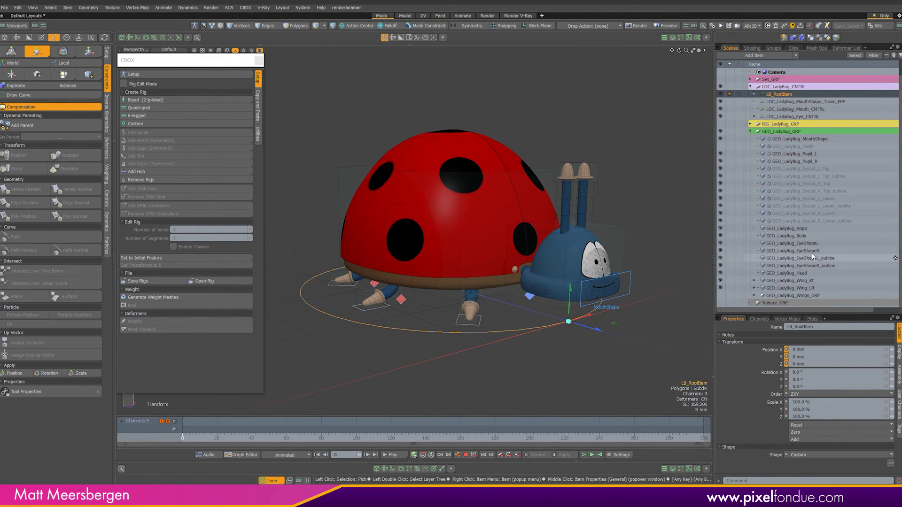
Make the meshes from GEO_LadyBug_Rope through GEO_LadyBug_Wing_Lft unselectable by setting Select to No, and clear the selection.
left_click(794, 228)
left_click(804, 288, "shift")
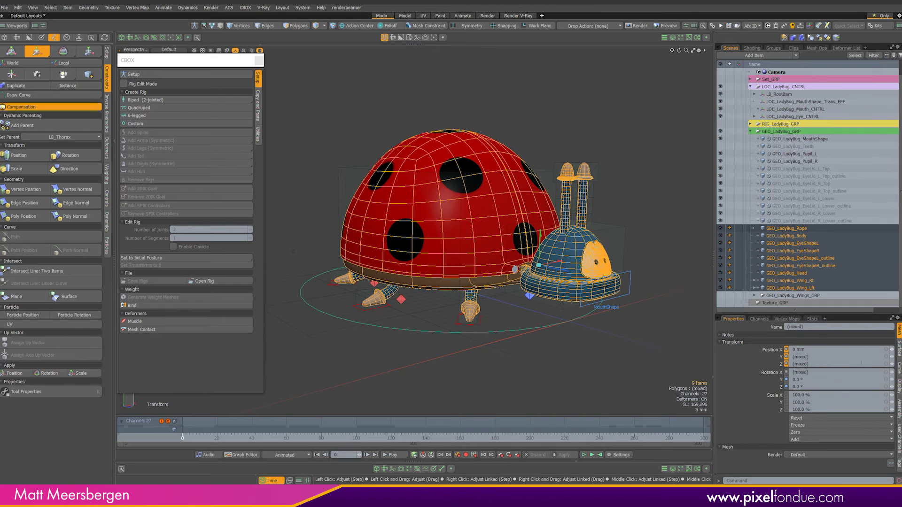
left_click_drag(864, 314, 859, 168)
left_click(899, 262)
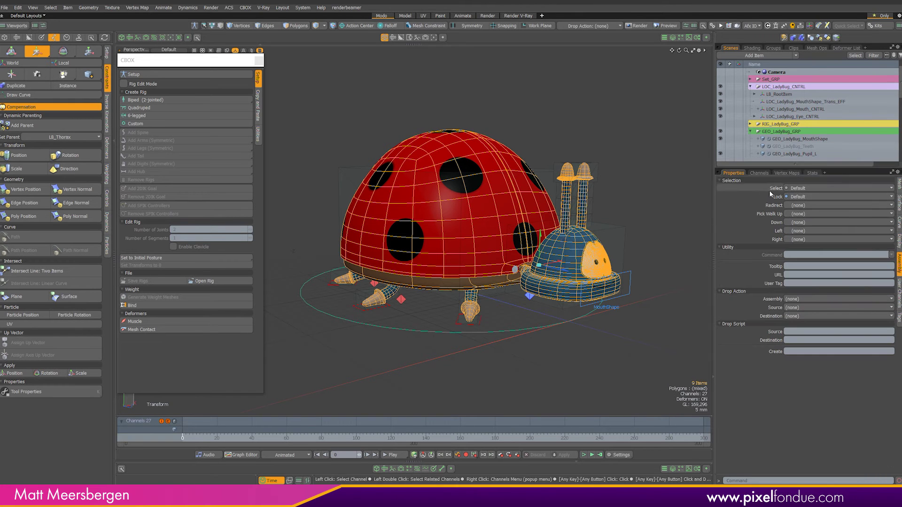
left_click(797, 188)
left_click(800, 202)
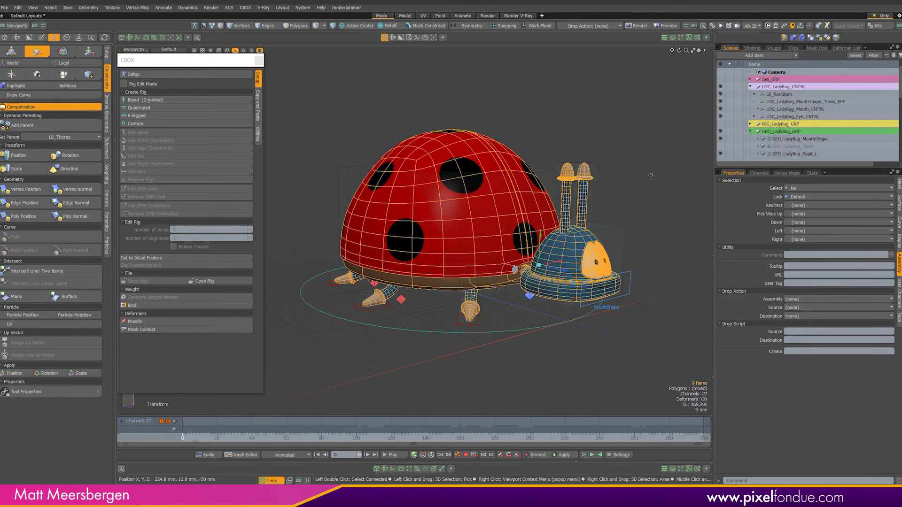
key("space")
left_click(670, 173)
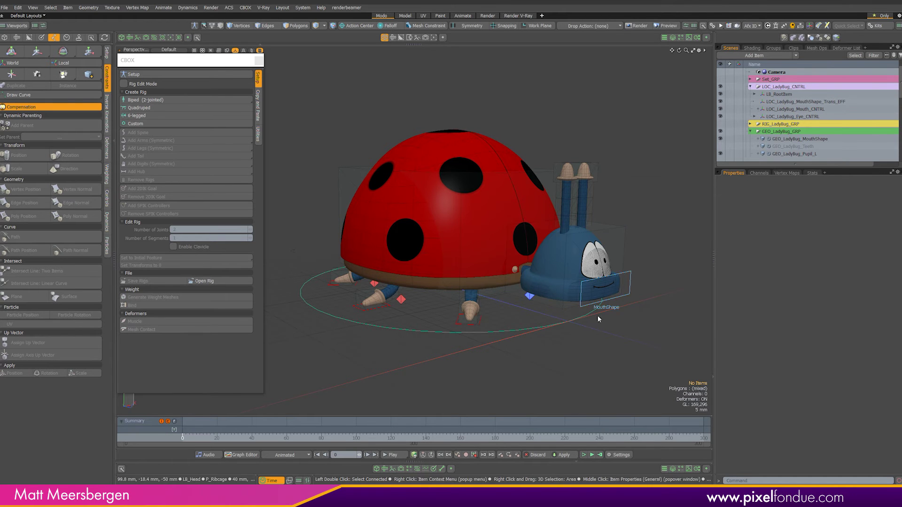
Generate the weight meshes from LB_RootItem, and collapse and hide LOC_LadyBug_CNTRL.
left_click_drag(786, 167, 794, 315)
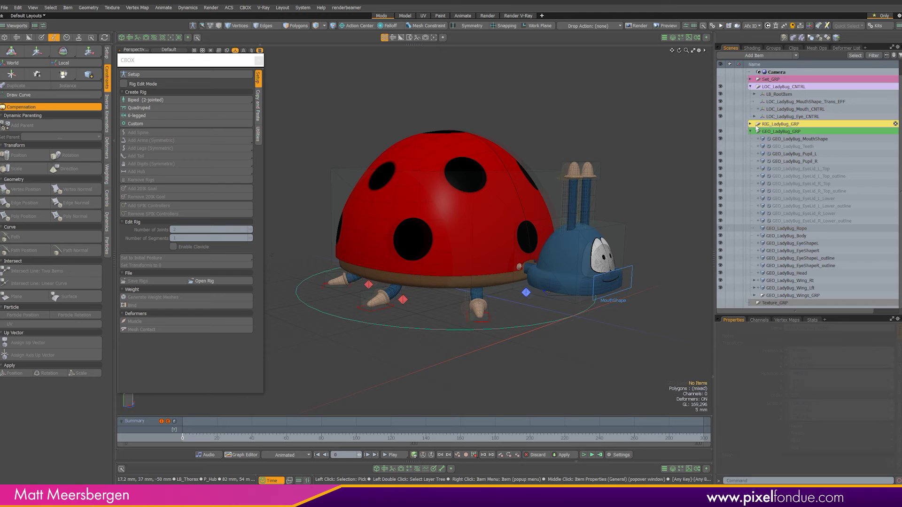
left_click(750, 131)
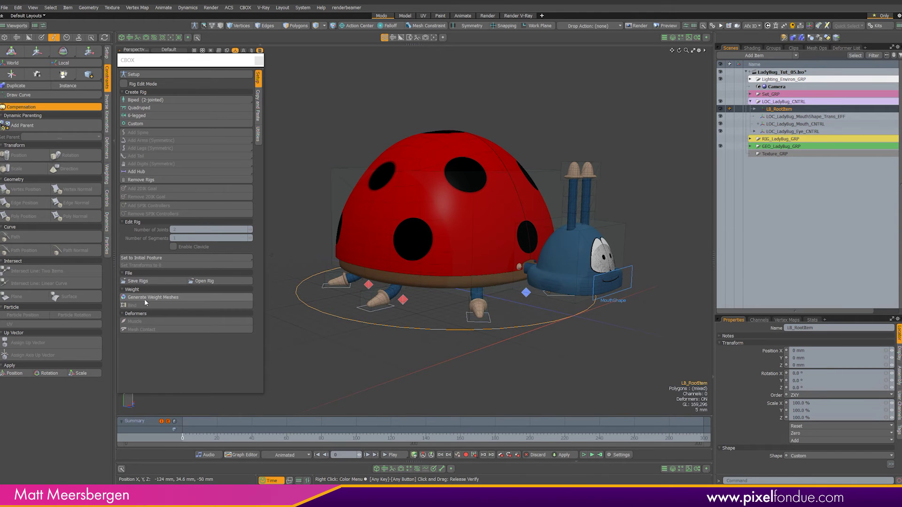
left_click(155, 298)
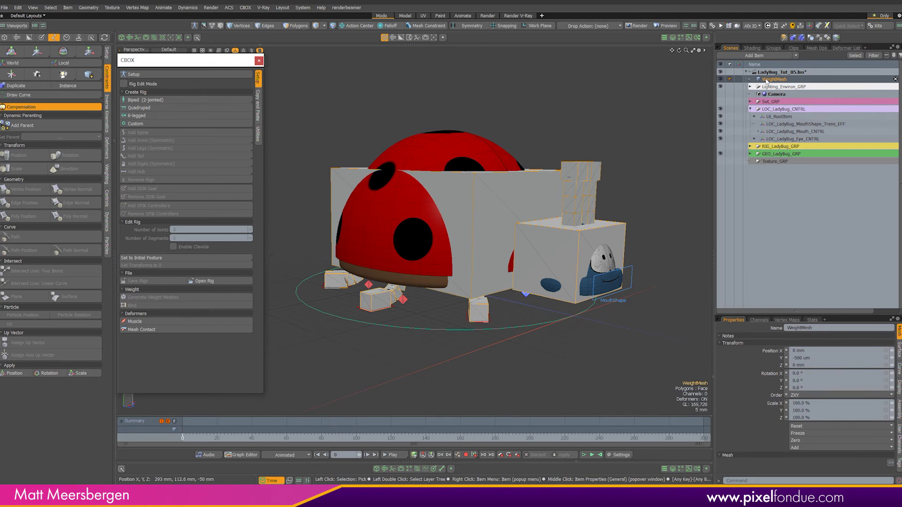
left_click(750, 109)
left_click(720, 109)
Inspect the leg and antenna boxes of WeightMesh up close and turn on X symmetry.
scroll(579, 169, "up", 3)
left_click_drag(579, 168, 583, 141, "alt")
scroll(492, 191, "up", 3)
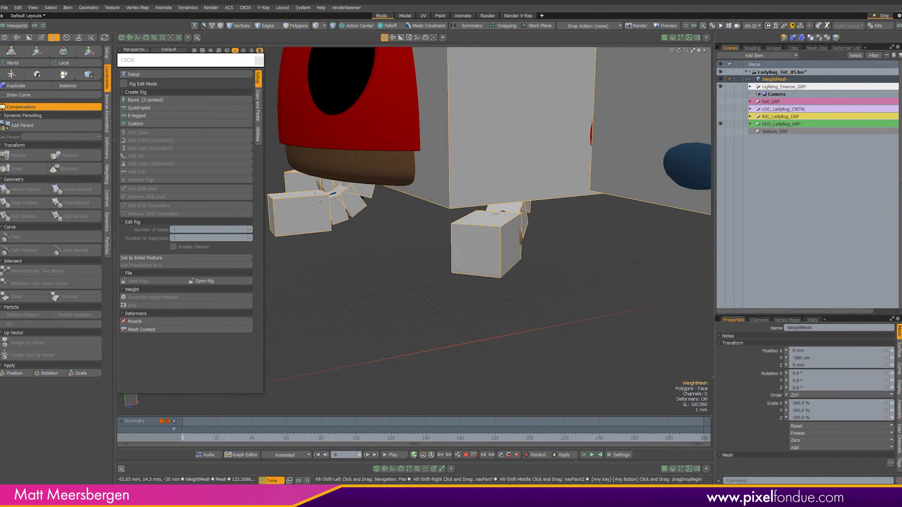
left_click_drag(343, 211, 462, 271, "alt+shift")
left_click_drag(540, 211, 455, 217, "alt")
left_click(474, 27)
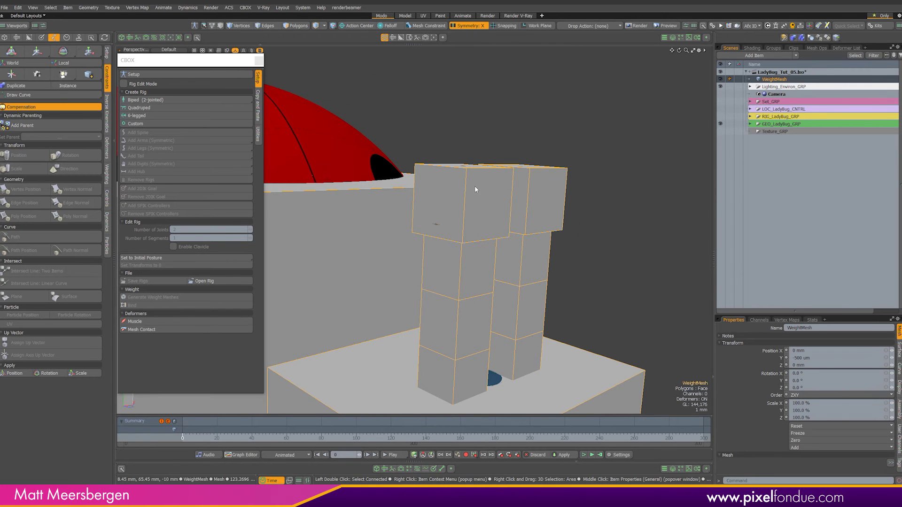
Select the top box of both antennae in WeightMesh as polygons and reshape them with the Transform tool.
key("3")
left_click(455, 201)
mouse_move(455, 201)
left_mouse_down("alt")
mouse_move(418, 237)
mouse_move(451, 213)
left_mouse_up("alt")
double_click(460, 215)
left_click_drag(366, 264, 399, 298, "alt")
key("y")
left_click_drag(462, 212, 435, 184, "alt")
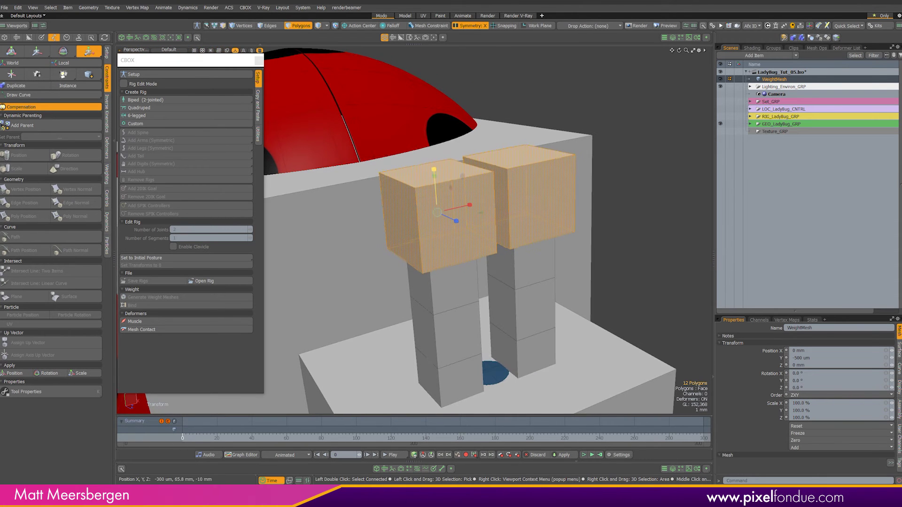
Adjust the edges of the antenna boxes in WeightMesh with the Move tool, using the Selection action center.
mouse_move(439, 240)
left_mouse_down("alt")
mouse_move(470, 277)
mouse_move(426, 257)
mouse_move(534, 263)
left_mouse_up("alt")
left_click(568, 214)
key("w")
mouse_move(566, 225)
left_mouse_down("alt")
mouse_move(521, 248)
mouse_move(546, 224)
mouse_move(470, 230)
mouse_move(423, 263)
mouse_move(543, 285)
mouse_move(502, 292)
left_mouse_up("alt")
key("Escape")
left_click(168, 50)
left_click(168, 101)
Select GEO_LadyBug_Rope together with WeightMesh and bind the rope mesh to the rig.
mouse_move(544, 235)
left_mouse_down("alt")
mouse_move(463, 240)
mouse_move(489, 254)
mouse_move(399, 301)
mouse_move(336, 289)
mouse_move(477, 263)
mouse_move(466, 216)
mouse_move(621, 235)
left_mouse_up("alt")
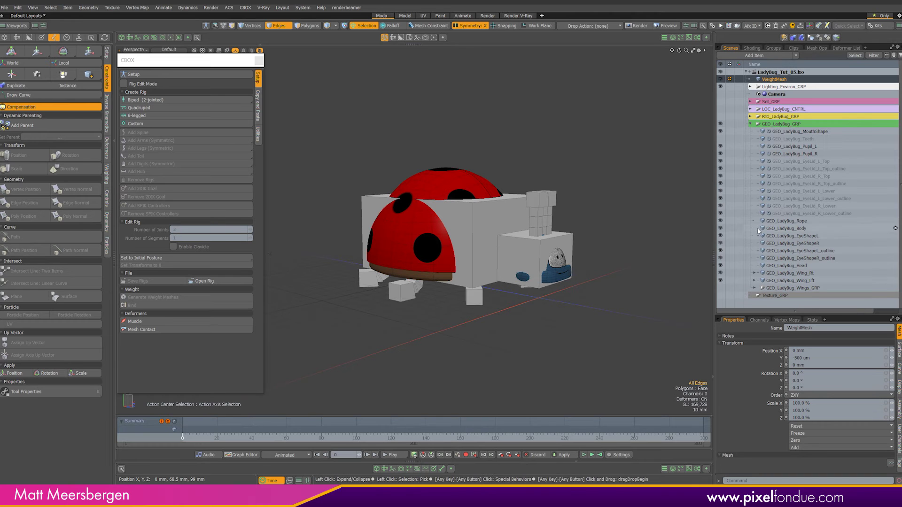
left_click(772, 223)
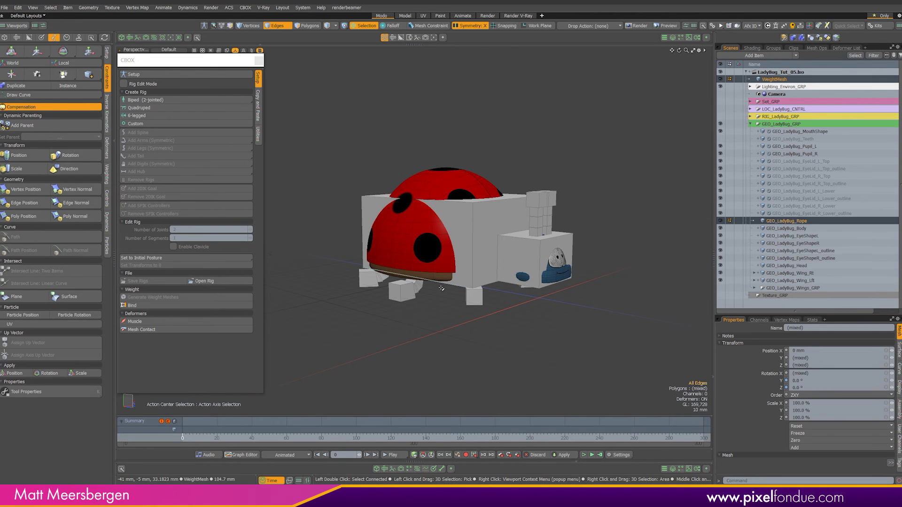
left_click(131, 306)
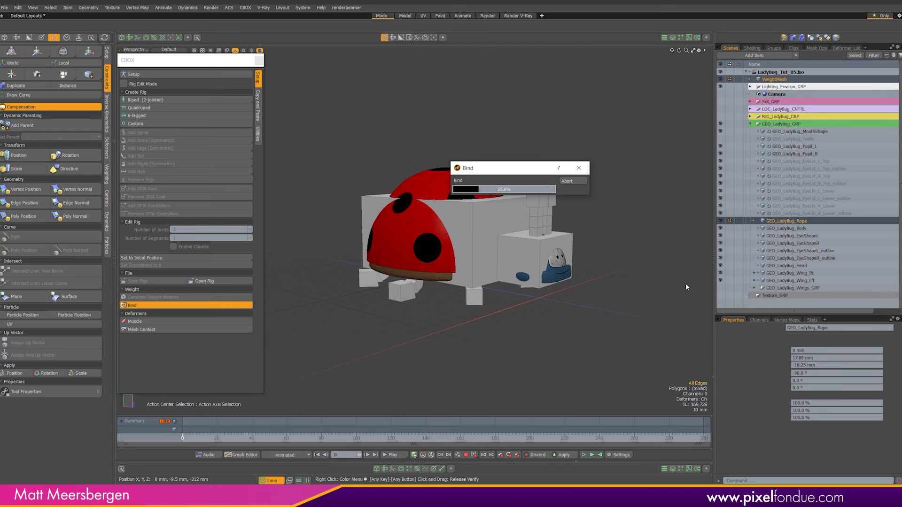
Hide WeightMesh, select only GEO_LadyBug_Rope, and choose its LB_Head weight map.
left_click_drag(669, 227, 636, 229, "alt")
left_click(758, 221)
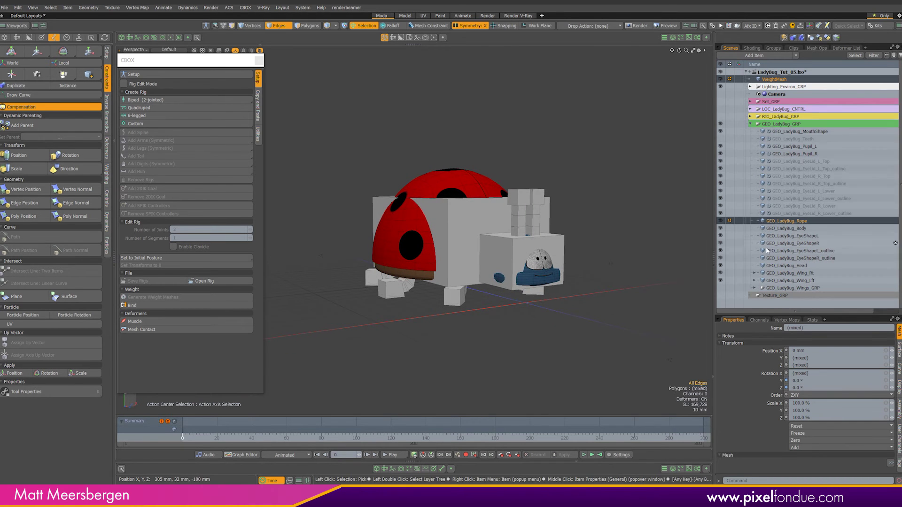
left_click(783, 221)
left_click_drag(789, 314, 789, 125)
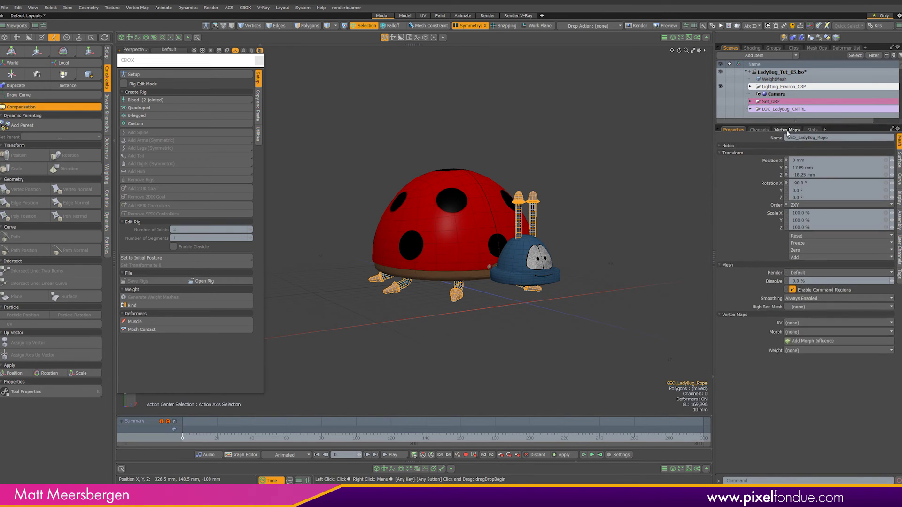
left_click(786, 130)
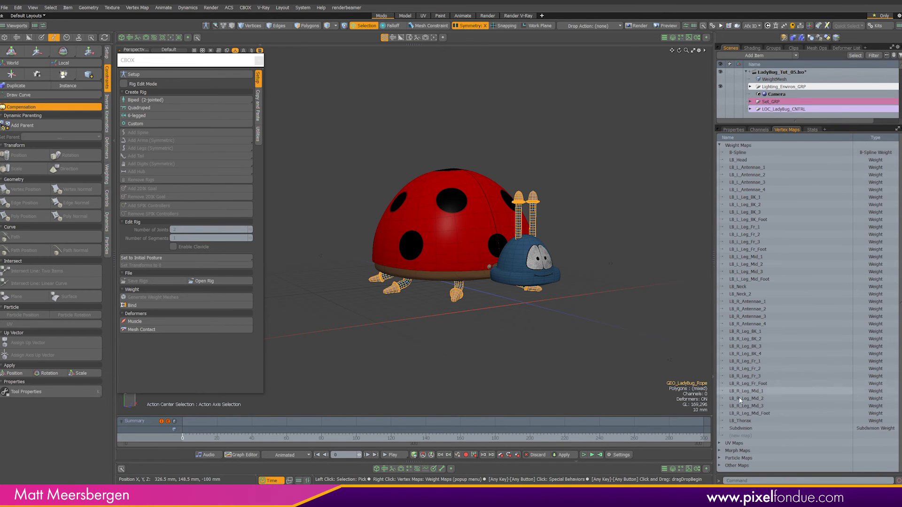
left_click(753, 160)
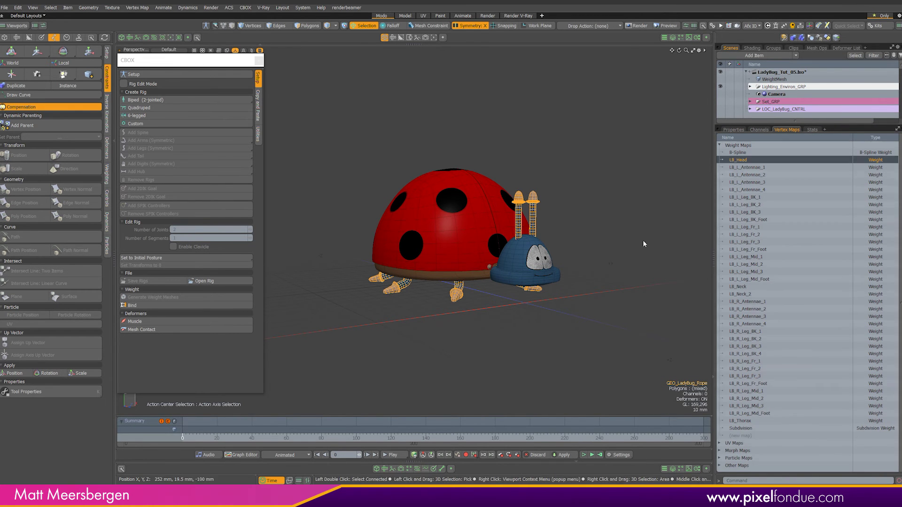
Set the viewport's active mesh display to show the selected weight map on the model.
left_click_drag(572, 249, 575, 223, "alt")
key("o")
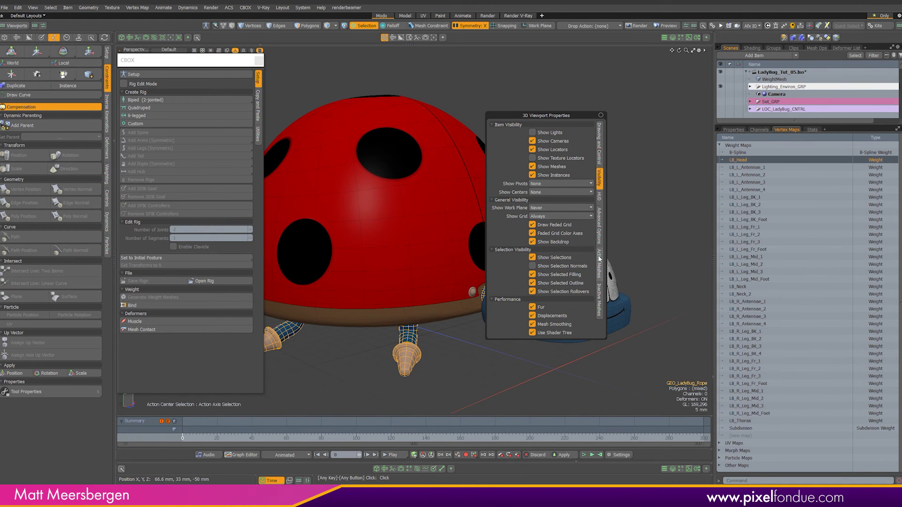
left_click(599, 258)
left_click(538, 188)
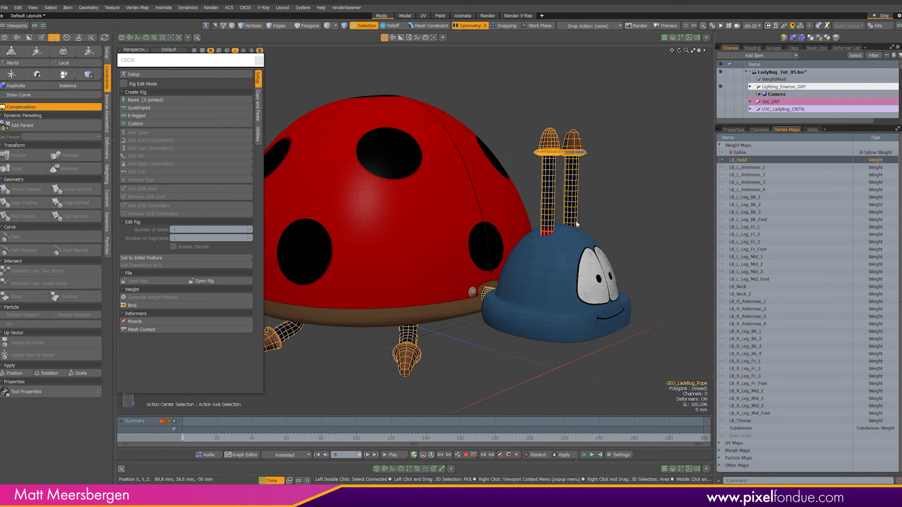
Examine the antenna weighting of LB_Head and of LB_L_Antennae_1 through LB_L_Antennae_4.
left_click_drag(577, 242, 579, 210, "alt")
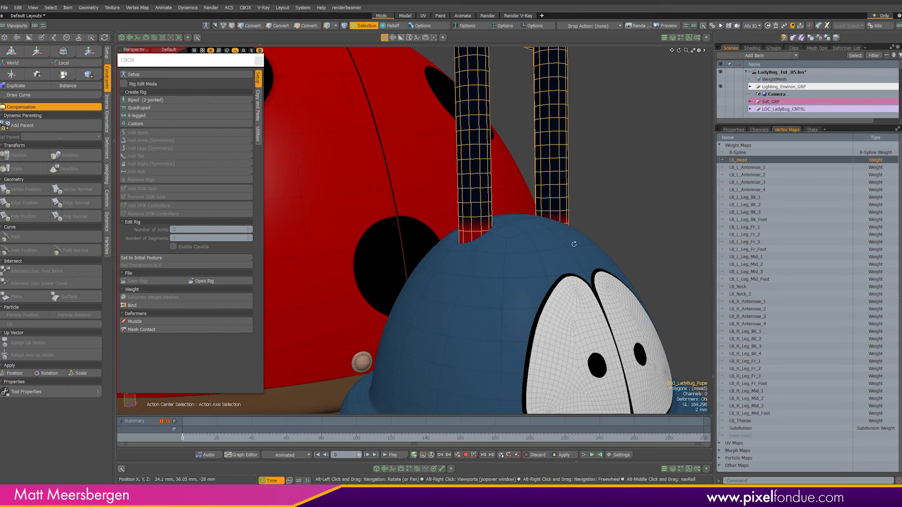
left_click_drag(505, 233, 572, 257, "alt")
left_click(744, 168)
left_click_drag(509, 226, 368, 228, "alt")
left_click(772, 175)
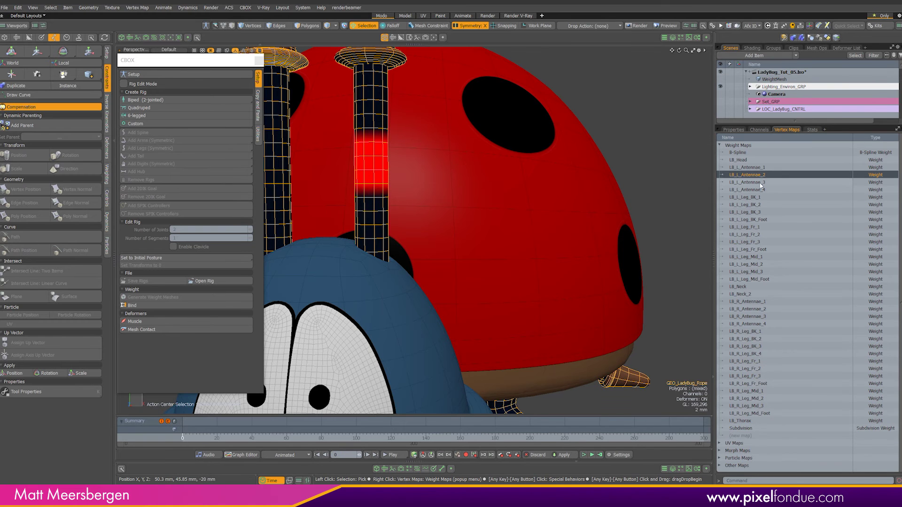
left_click(758, 183)
left_click(763, 191)
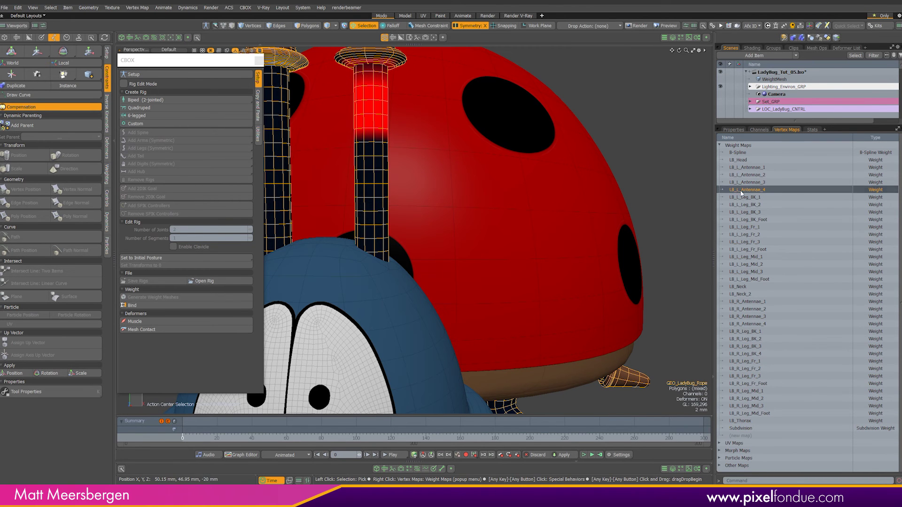
left_click_drag(439, 238, 539, 363, "alt+shift")
left_click_drag(479, 265, 640, 171, "alt")
left_click_drag(473, 230, 512, 254, "alt")
mouse_move(512, 253)
left_mouse_down("alt")
mouse_move(479, 250)
mouse_move(501, 245)
left_mouse_up("alt")
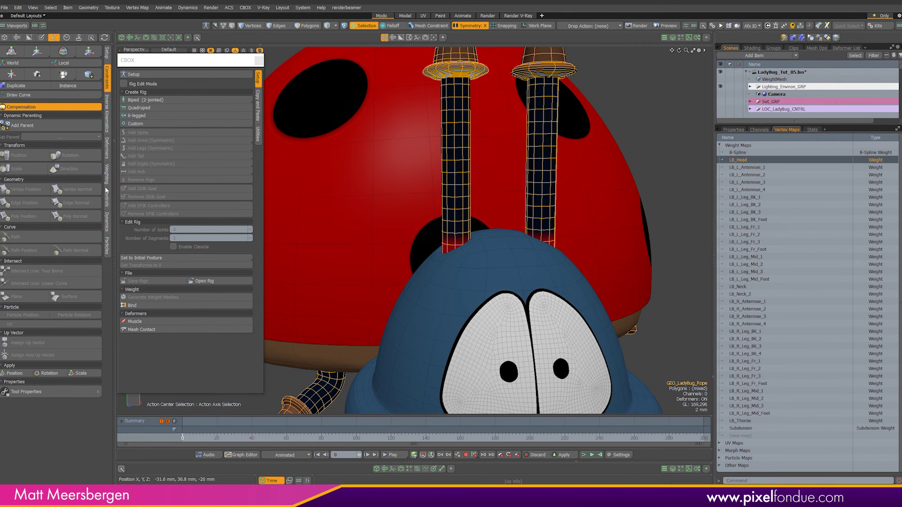
Choose the LB_L_Antennae_1 weight map and select the vertices of the left antenna's lower half with symmetry off.
left_click(106, 187)
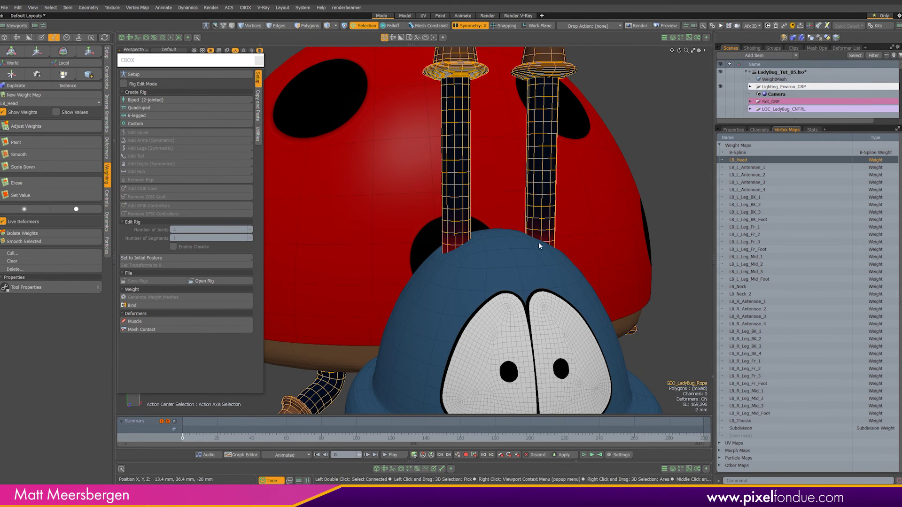
left_click_drag(531, 255, 479, 268, "alt")
left_click(741, 168)
left_click_drag(507, 234, 376, 292, "alt")
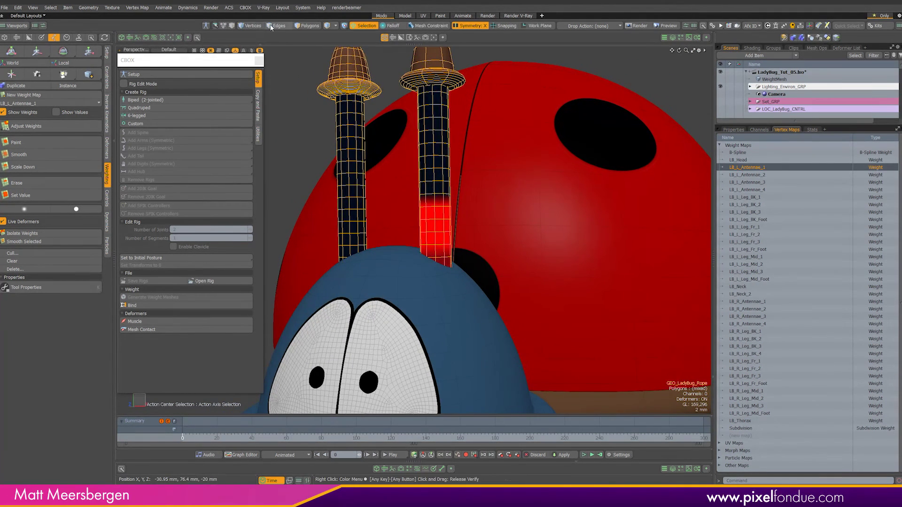
key("1")
right_click_drag(478, 149, 406, 260)
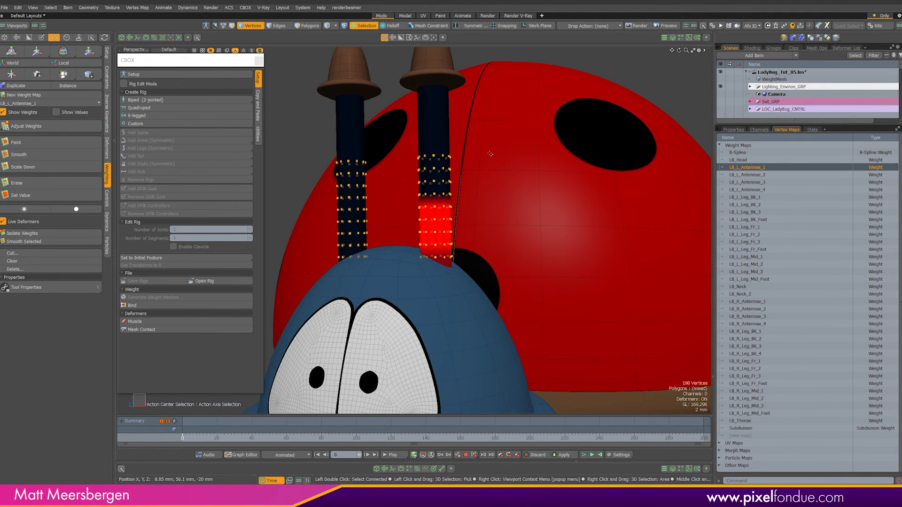
right_click_drag(465, 186, 402, 261)
right_click_drag(478, 155, 409, 264)
Smooth the LB_L_Antennae_1 weights on the selected vertices repeatedly into a soft falloff.
left_click_drag(489, 199, 146, 211, "alt")
left_click(53, 241)
left_click_drag(561, 183, 459, 167, "alt")
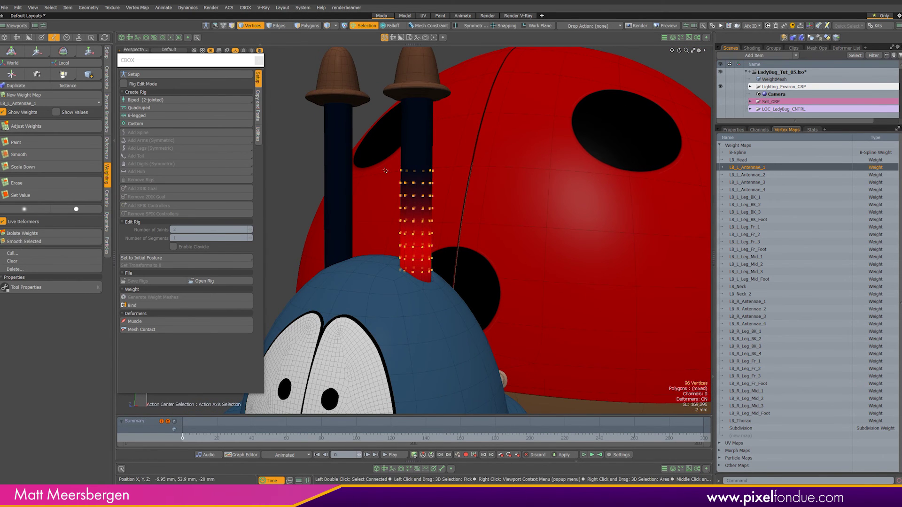
left_click(75, 242)
left_click_drag(462, 199, 502, 196, "alt")
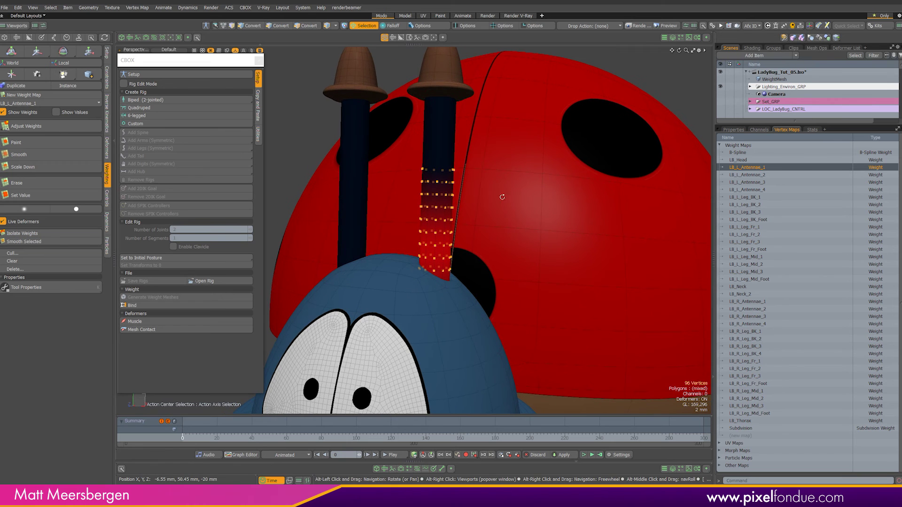
Choose the LB_L_Antennae_2 weight map, select the left antenna's shaft vertices, and smooth their weights.
left_click(757, 175)
mouse_move(547, 250)
left_mouse_down("alt")
mouse_move(539, 258)
mouse_move(553, 242)
left_mouse_up("alt")
right_click_drag(487, 121, 397, 265)
left_click_drag(403, 244, 421, 258, "alt")
left_click(32, 242)
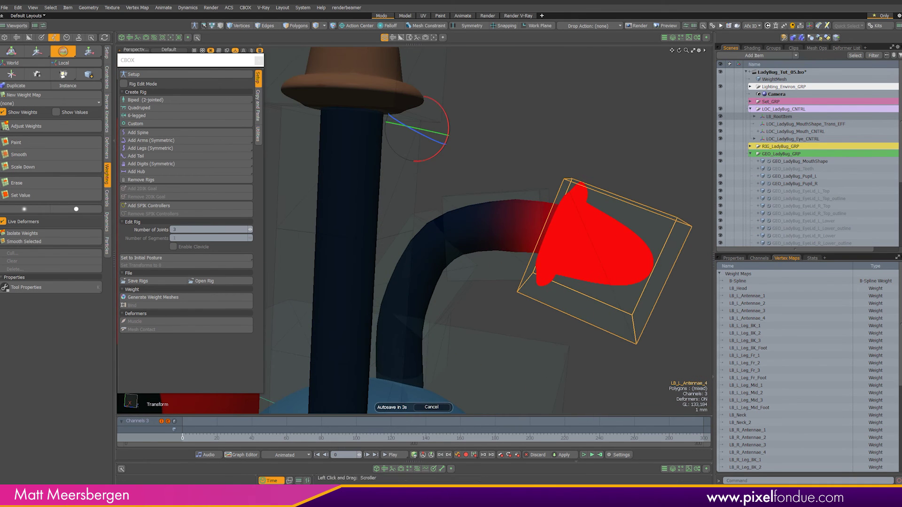
Check LB_L_Antennae_1 on the bent antenna, and smooth the LB_L_Antennae_2 and LB_L_Antennae_3 weights.
left_click(747, 298)
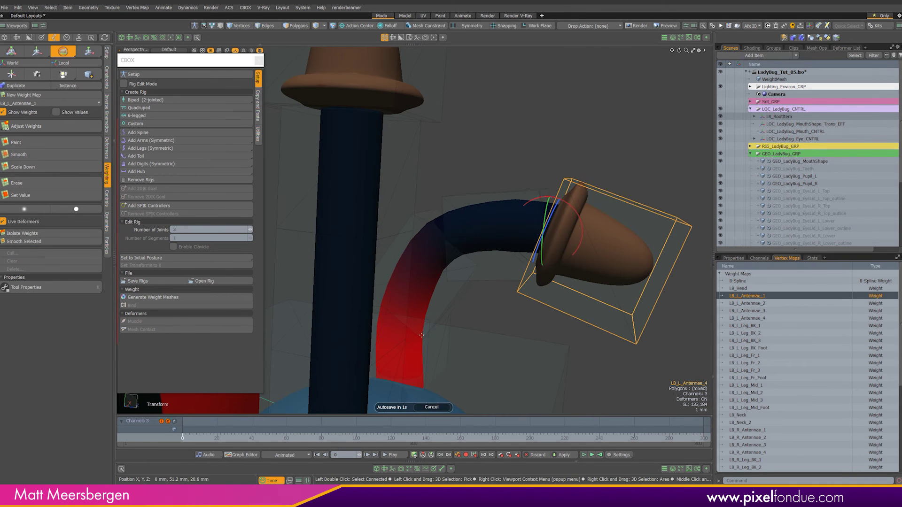
key("space")
left_click(747, 303)
left_click(40, 241)
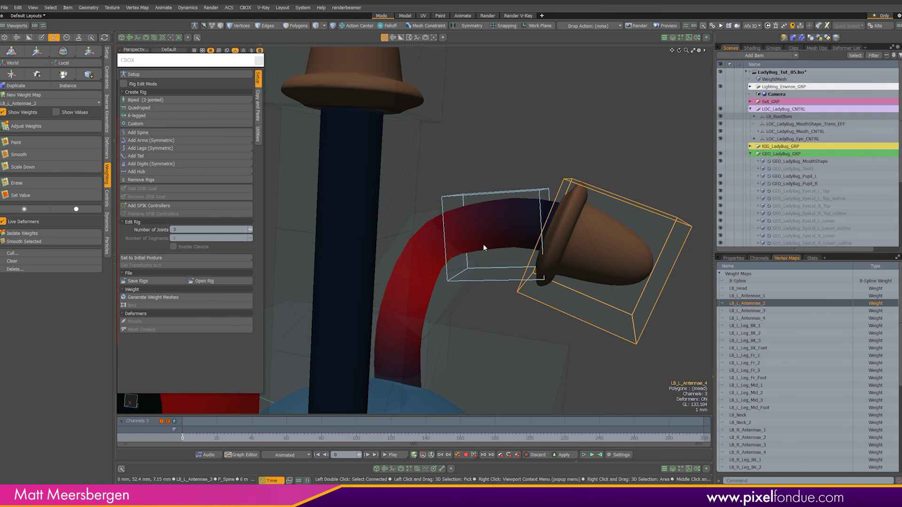
left_click(754, 311)
left_click(24, 241)
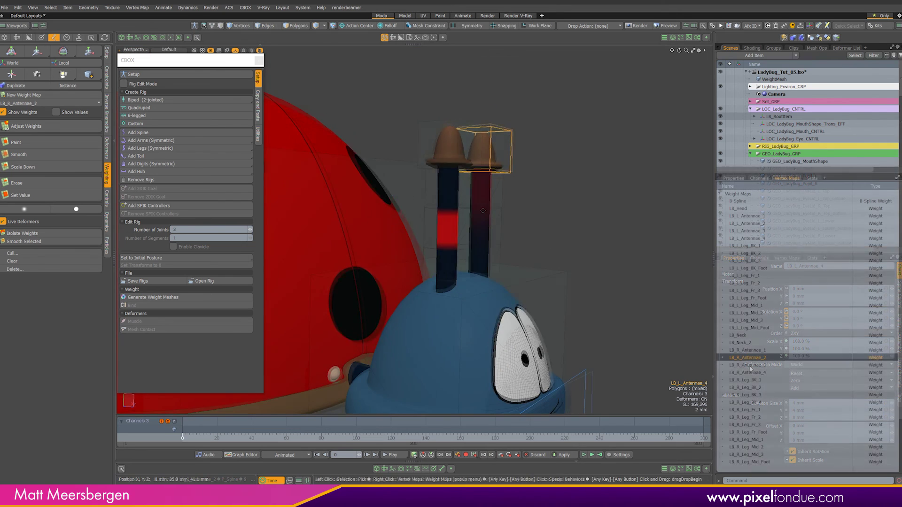
Compare the weights of LB_R_Antennae_3 and LB_R_Antennae_4 with those of LB_L_Antennae_1.
left_click(751, 366)
left_click(752, 373)
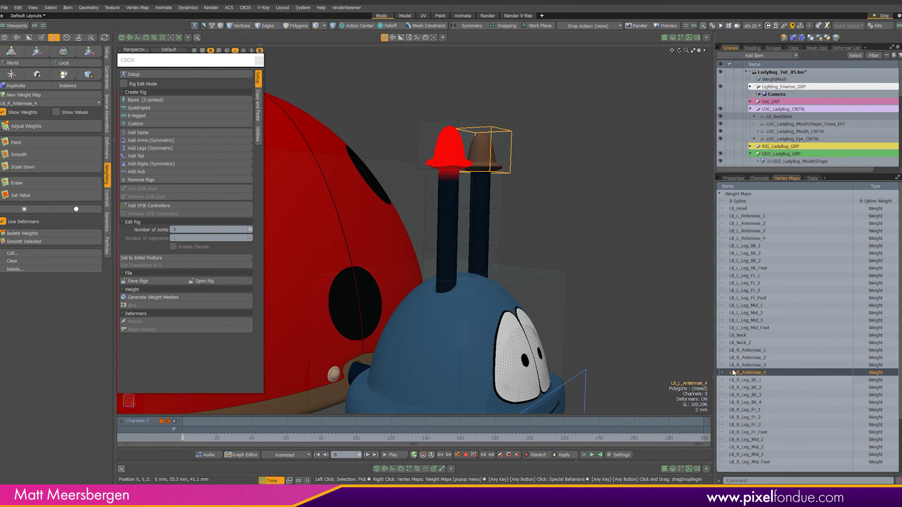
left_click(773, 218)
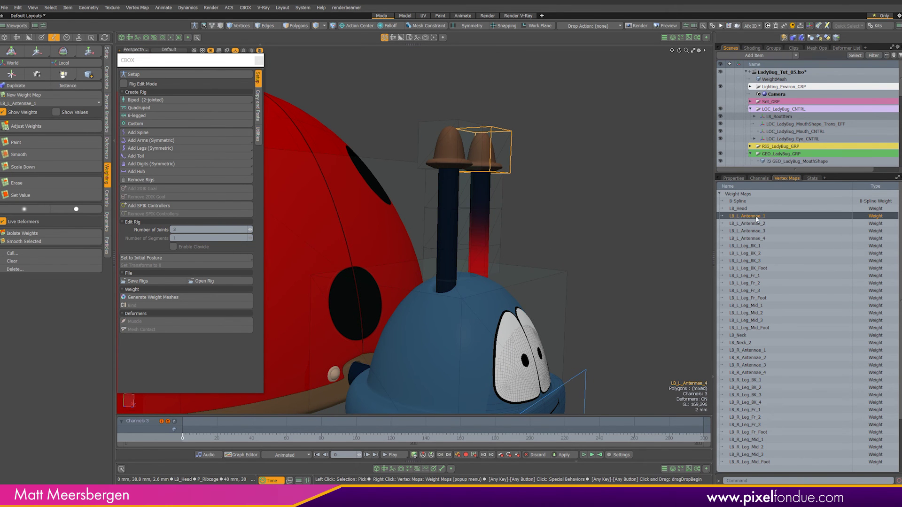
Turn on X symmetry and mirror the vertex map LB_L_Antennae_1 to the destination map LB_R_Antennae_1.
left_click(475, 24)
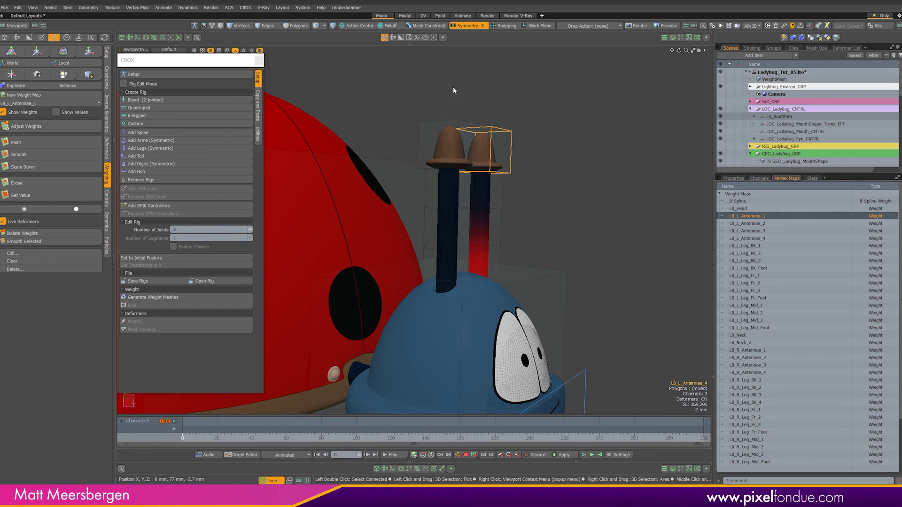
left_click(136, 7)
left_click(149, 120)
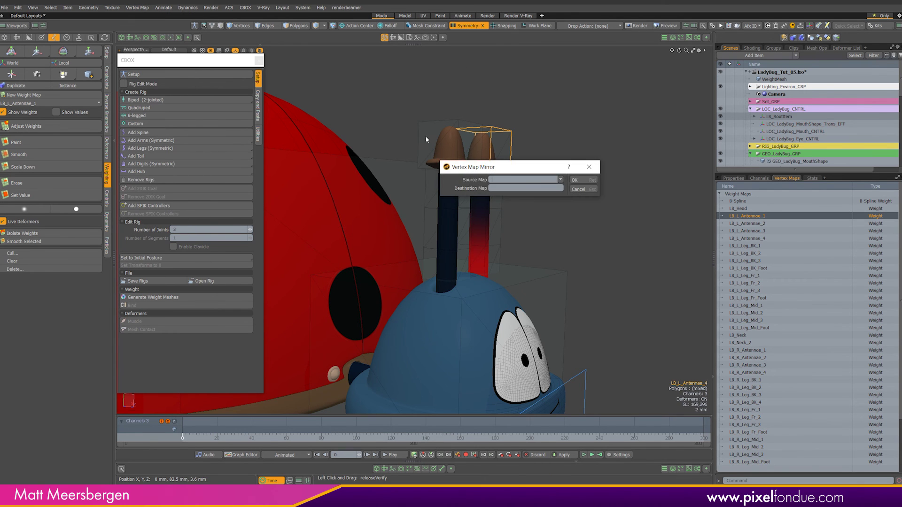
left_click_drag(518, 168, 594, 185)
left_click(635, 196)
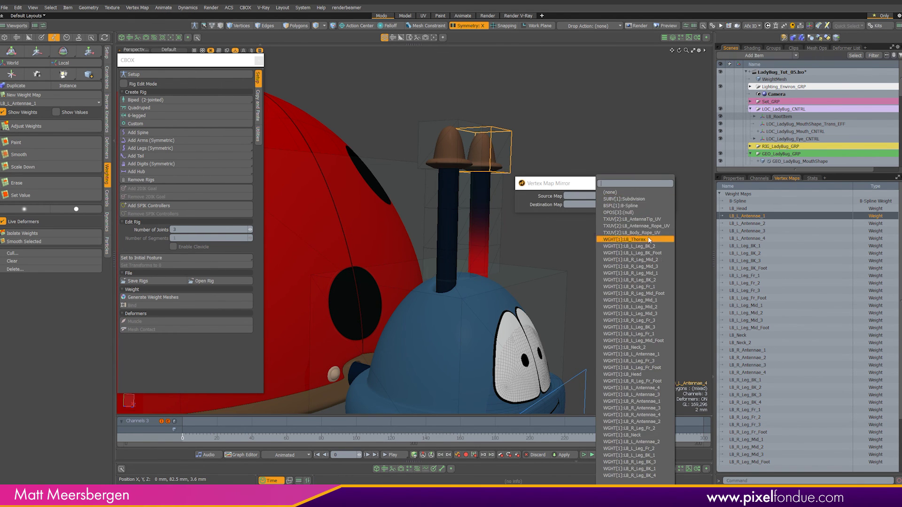
type("LB_L_Antennae_1")
left_click(641, 192)
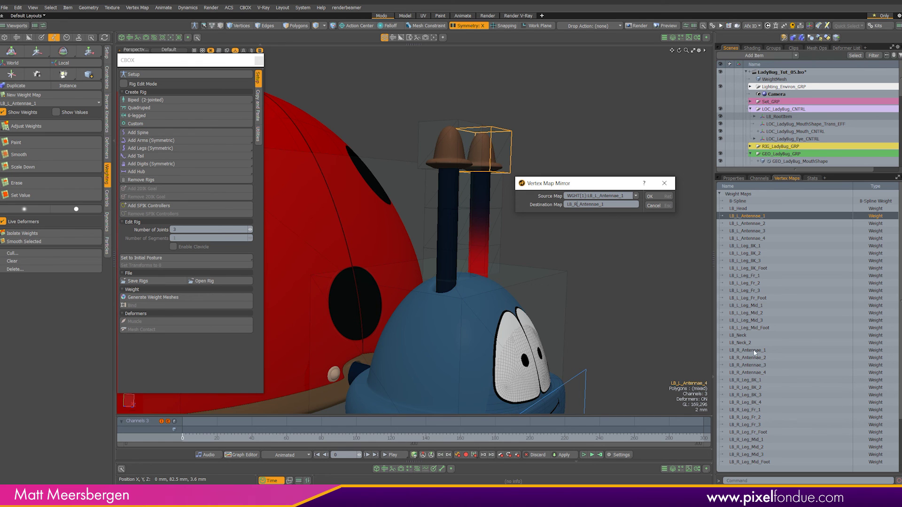
left_click(658, 196)
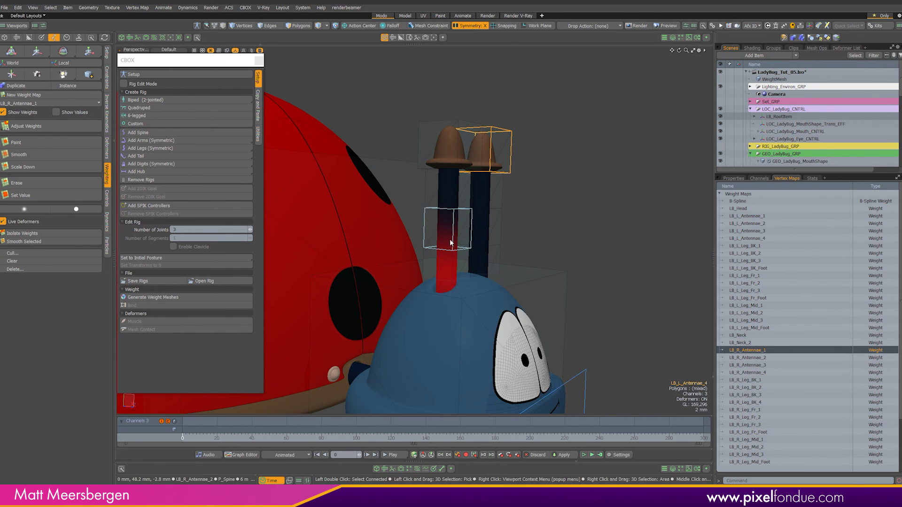
Select the LB_R_Antennae_2 weight map and start a vertex map mirror for the second antenna segment.
left_click(754, 357)
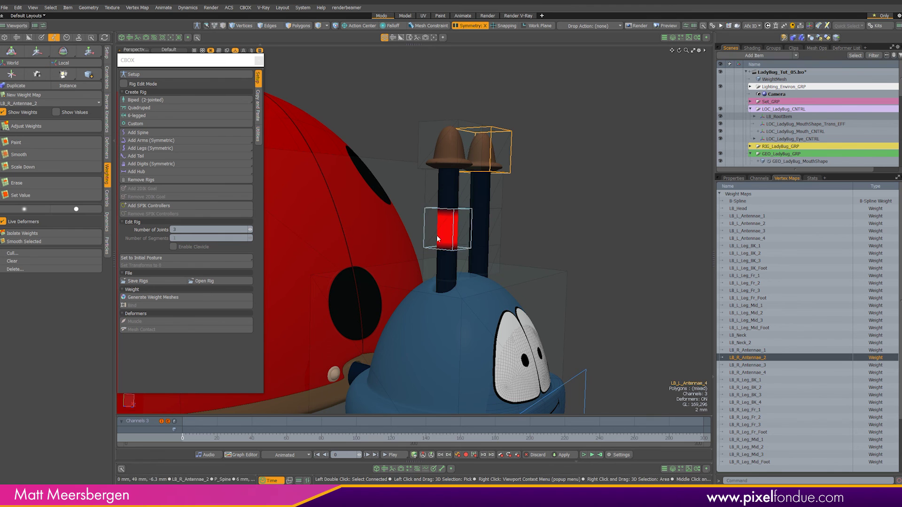
left_click(139, 7)
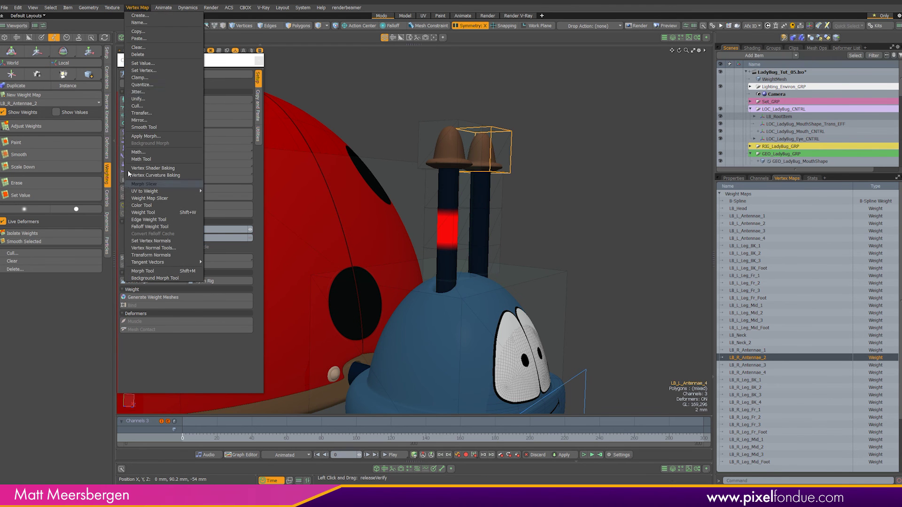
left_click(148, 121)
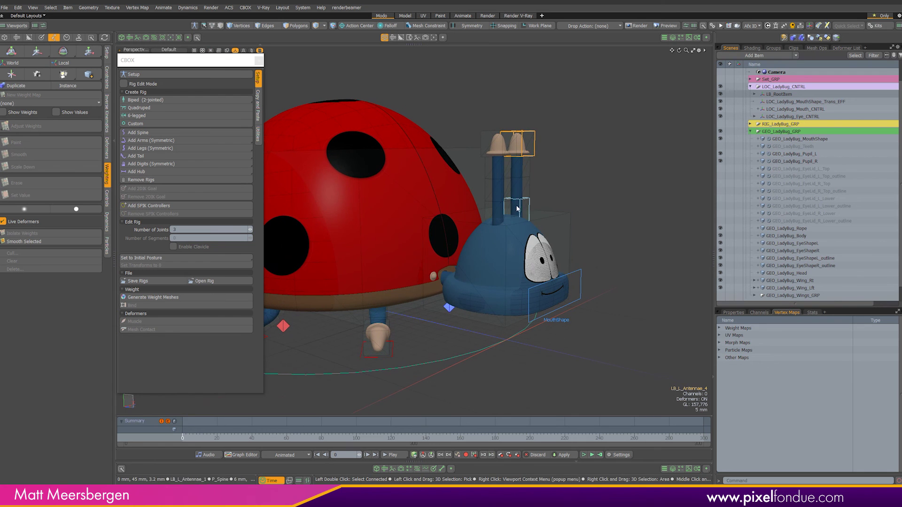
Test the antenna deformation by rotating the antenna tip controllers so that both antennae bend.
key("e")
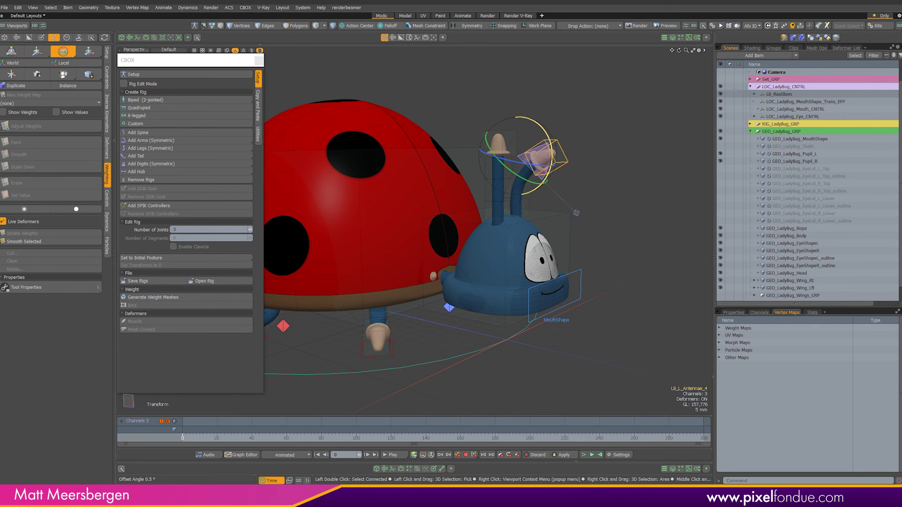
mouse_move(513, 245)
left_mouse_down("alt")
mouse_move(542, 245)
mouse_move(518, 248)
left_mouse_up("alt")
key("space")
left_click(519, 153)
key("e")
left_click_drag(541, 148, 397, 222)
left_click_drag(397, 221, 606, 198, "alt")
left_click_drag(545, 246, 473, 245, "alt")
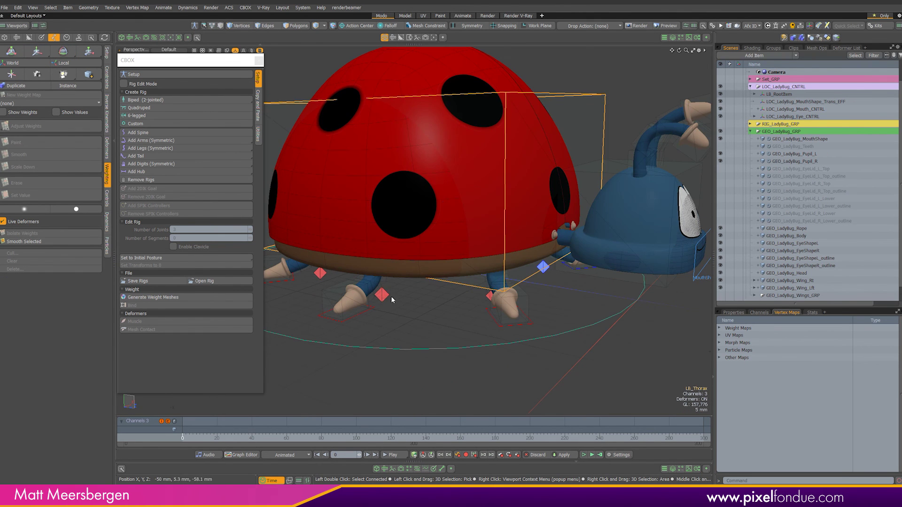
Test the rig's other controllers by selecting LB_R_IKUpVector_Leg_Mid and moving LB_Head.
left_click(382, 296)
key("e")
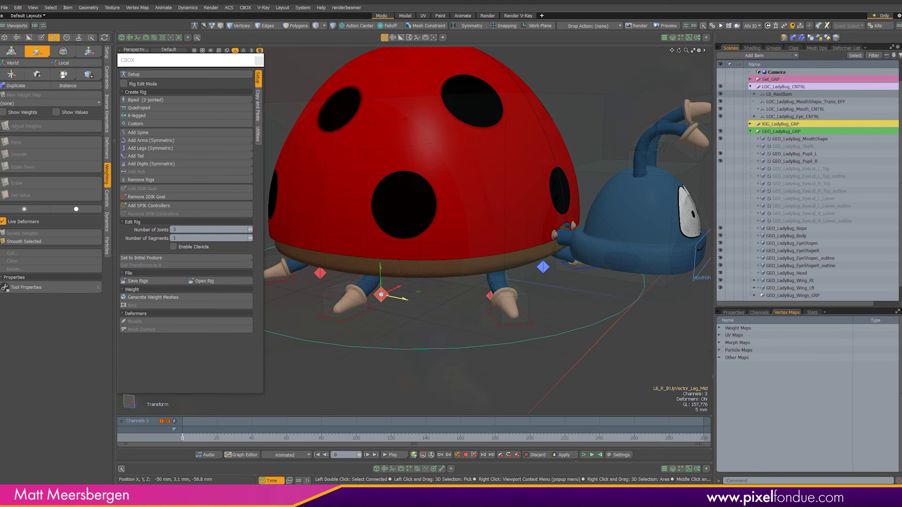
left_click_drag(538, 271, 538, 252)
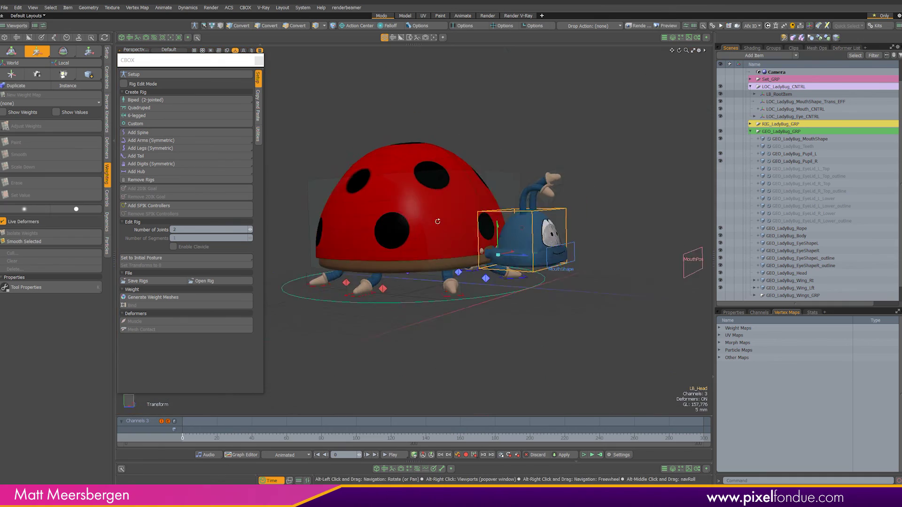